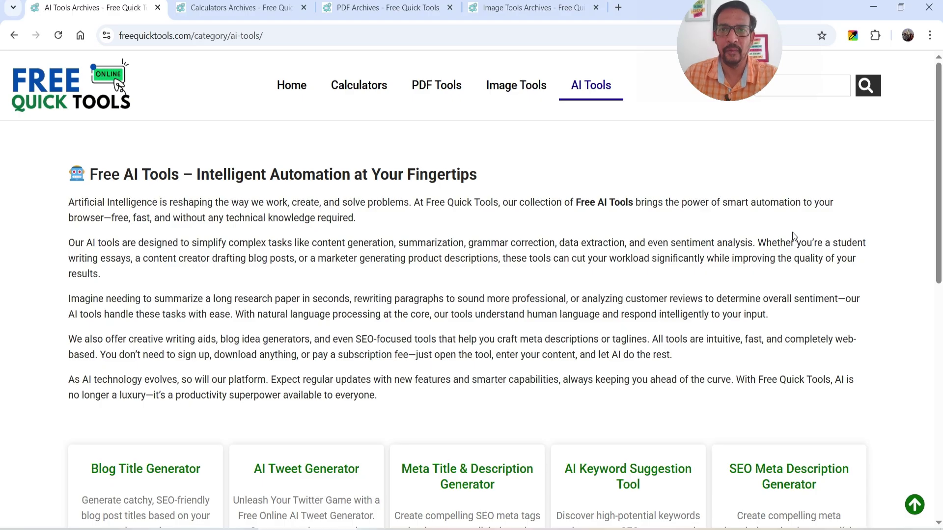
Look through the Free AI Tools listing and open the Blog Title Generator tool.
{"action": "scroll", "coordinate": [783, 272], "scroll_direction": "down", "scroll_amount": 3}
{"action": "scroll", "coordinate": [311, 206], "scroll_direction": "up", "scroll_amount": 3}
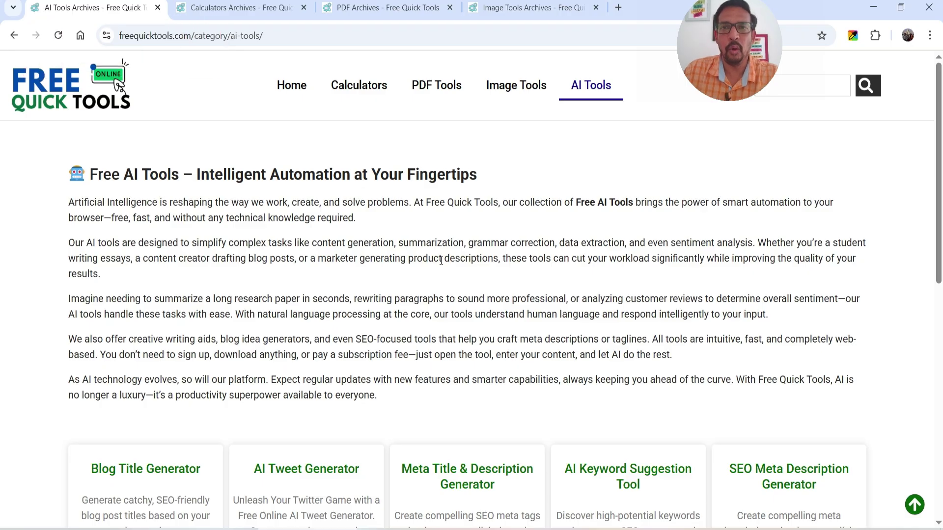
{"action": "scroll", "coordinate": [441, 260], "scroll_direction": "down", "scroll_amount": 4}
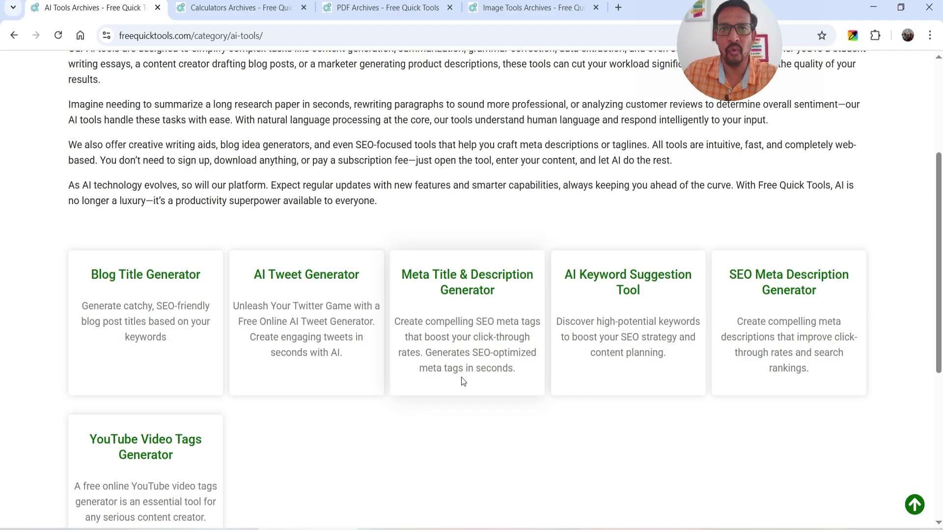
{"action": "left_click", "coordinate": [150, 283]}
{"action": "left_click", "coordinate": [38, 275]}
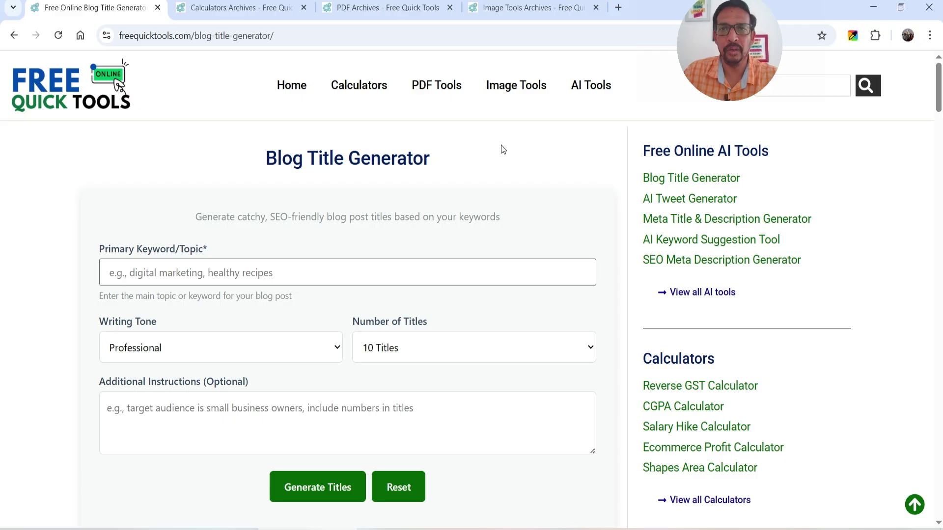
Return to the AI Tools category, look over the available tools, and open the YouTube Video Tags Generator.
{"action": "left_click", "coordinate": [587, 91]}
{"action": "scroll", "coordinate": [773, 241], "scroll_direction": "down", "scroll_amount": 3}
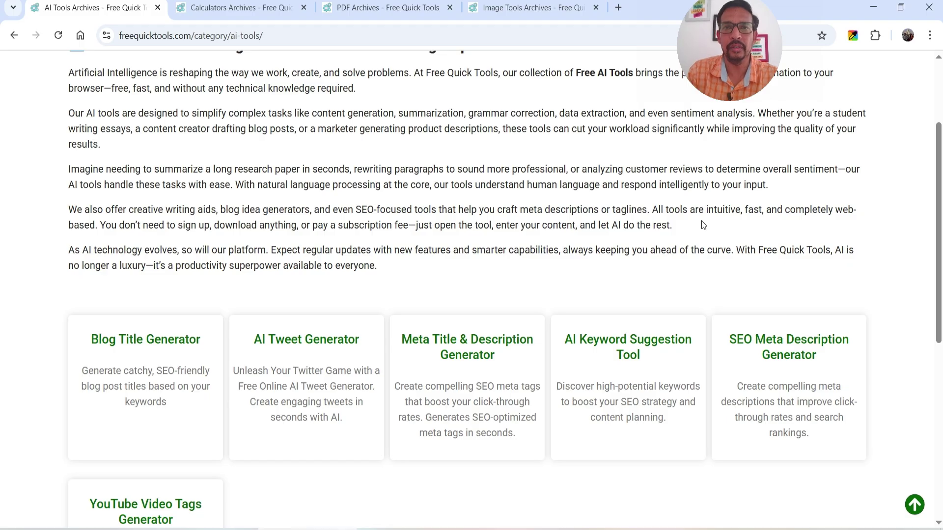
{"action": "scroll", "coordinate": [529, 237], "scroll_direction": "up", "scroll_amount": 3}
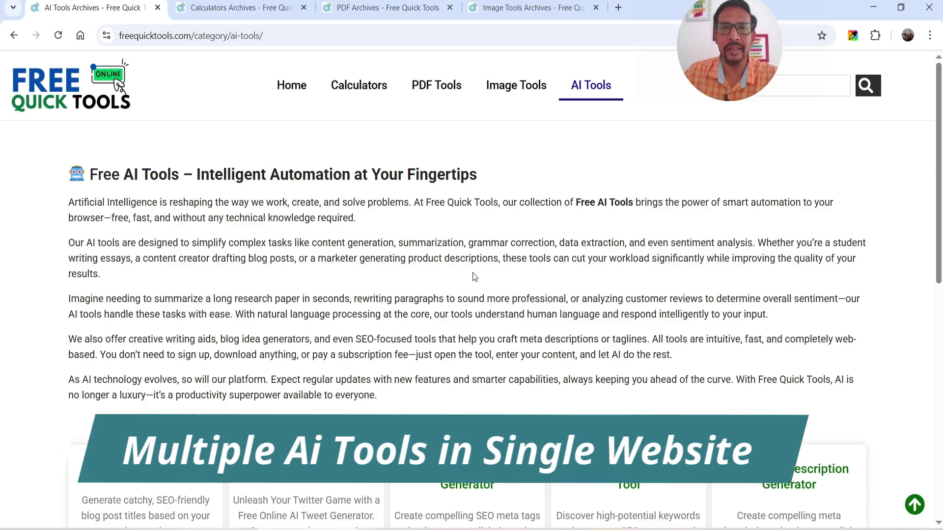
{"action": "scroll", "coordinate": [475, 276], "scroll_direction": "down", "scroll_amount": 5}
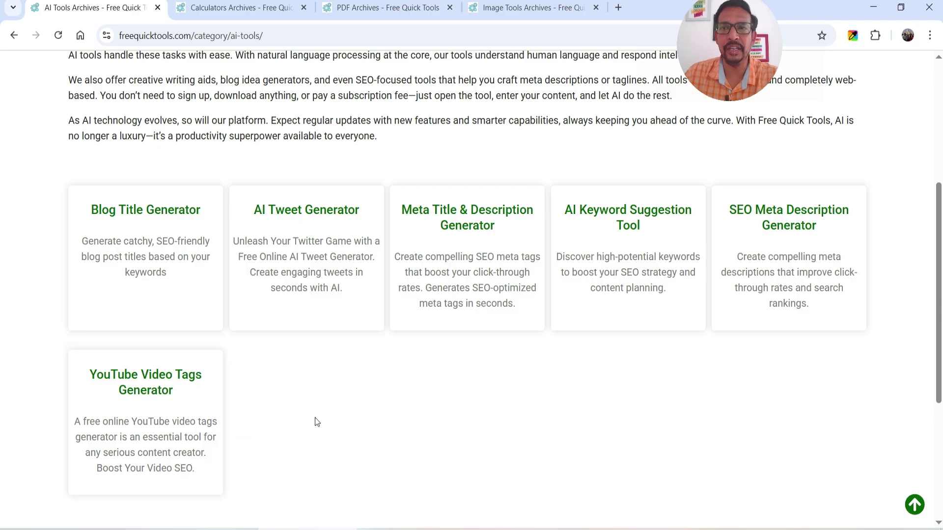
{"action": "left_click", "coordinate": [164, 379]}
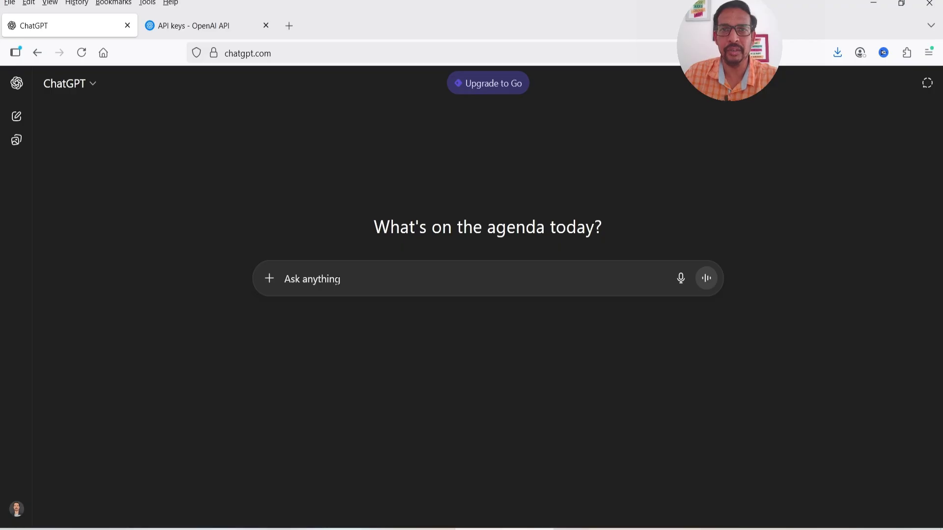
Ask ChatGPT for a single-file HTML, CSS and JavaScript YouTube tags generator using the OpenAI API, giving 10 to 15 tags under 500 letters with a copy-all button.
{"action": "key", "text": "ctrl+v"}
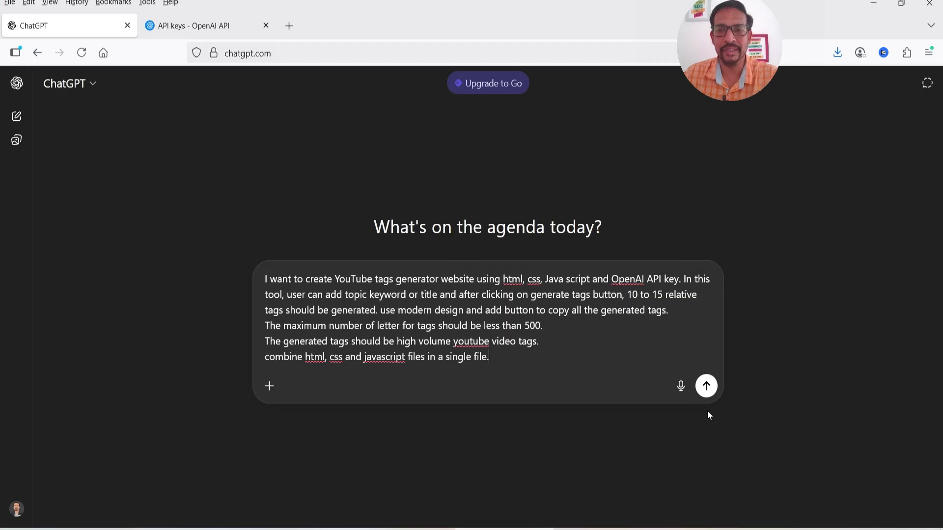
{"action": "left_click", "coordinate": [707, 393]}
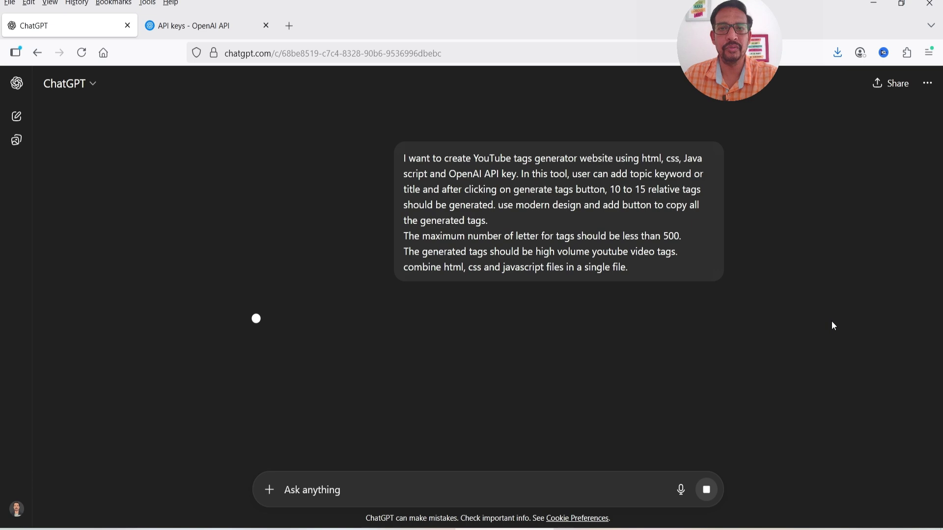
Review ChatGPT's answer, including the API key note, the single-file HTML code and the feature list.
{"action": "mouse_move", "coordinate": [644, 271]}
{"action": "scroll", "coordinate": [600, 271], "scroll_direction": "down", "scroll_amount": 4}
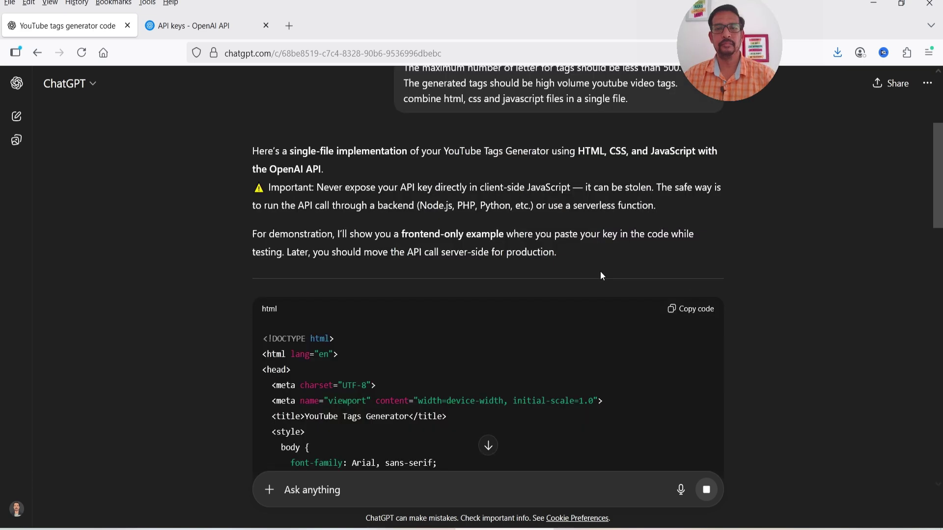
{"action": "scroll", "coordinate": [280, 254], "scroll_direction": "up", "scroll_amount": 2}
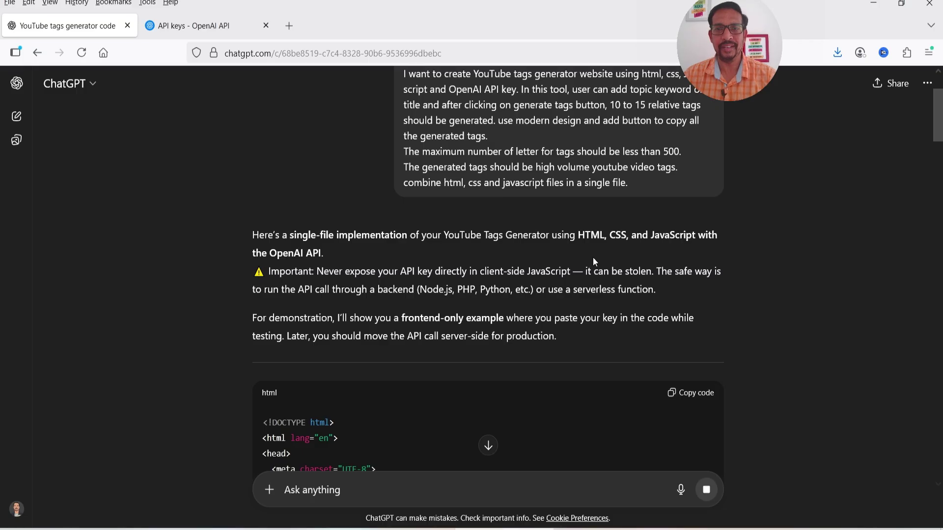
{"action": "scroll", "coordinate": [605, 241], "scroll_direction": "down", "scroll_amount": 5}
{"action": "scroll", "coordinate": [610, 243], "scroll_direction": "up", "scroll_amount": 5}
{"action": "scroll", "coordinate": [600, 223], "scroll_direction": "down", "scroll_amount": 4}
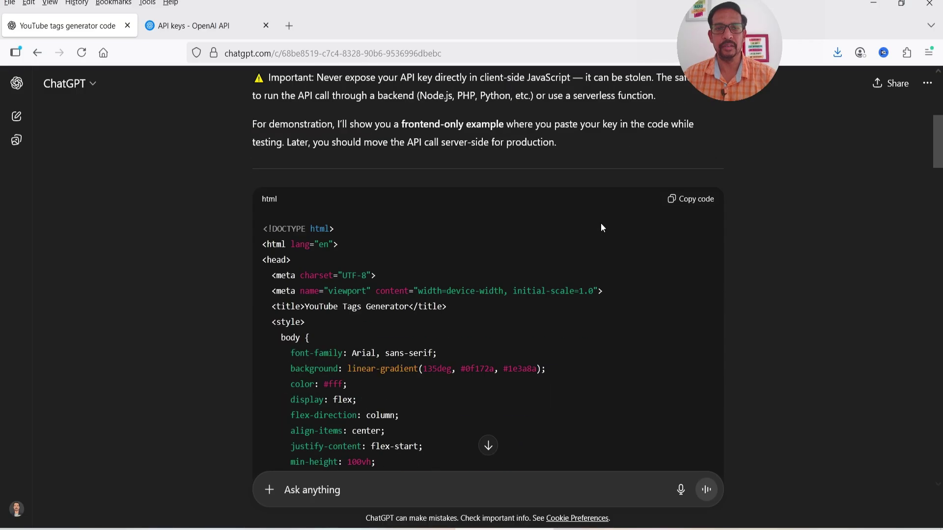
{"action": "scroll", "coordinate": [590, 233], "scroll_direction": "down", "scroll_amount": 20}
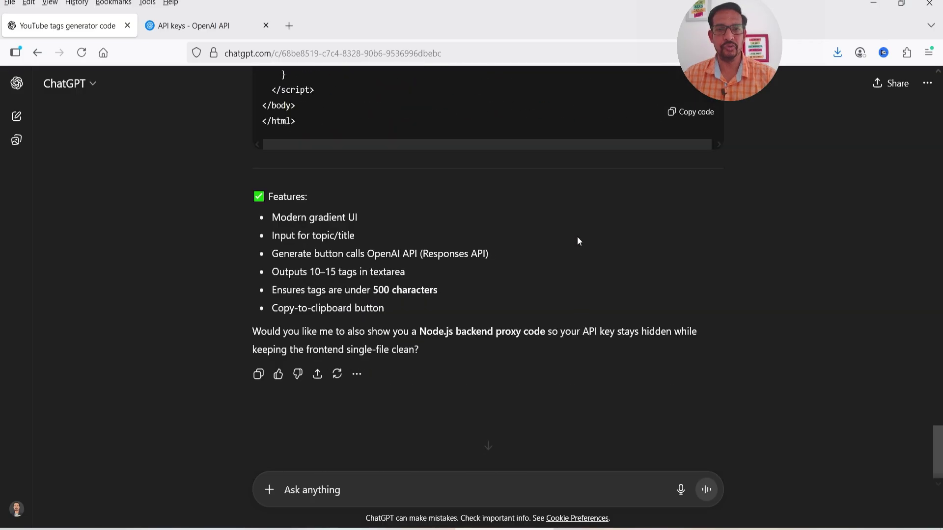
{"action": "scroll", "coordinate": [548, 260], "scroll_direction": "up", "scroll_amount": 10}
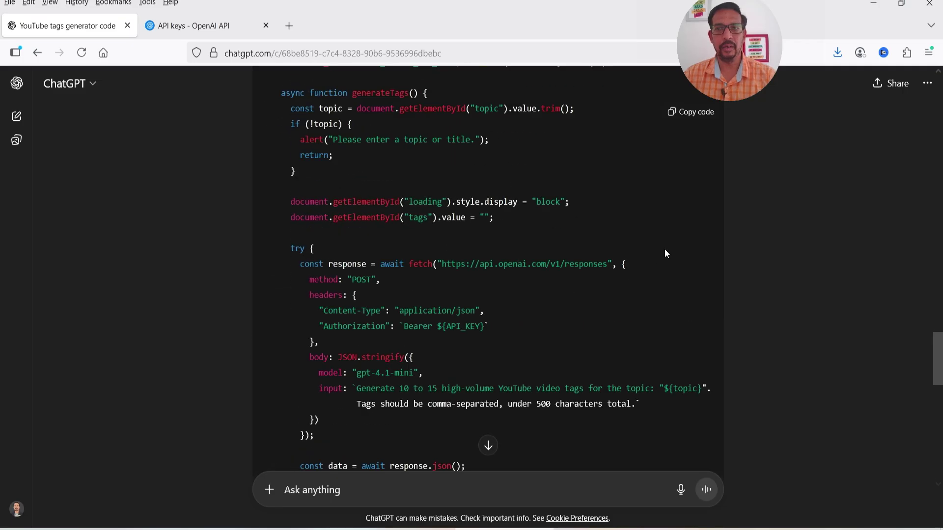
Copy the generated HTML code and paste it into a new Notepad document.
{"action": "left_click", "coordinate": [693, 113]}
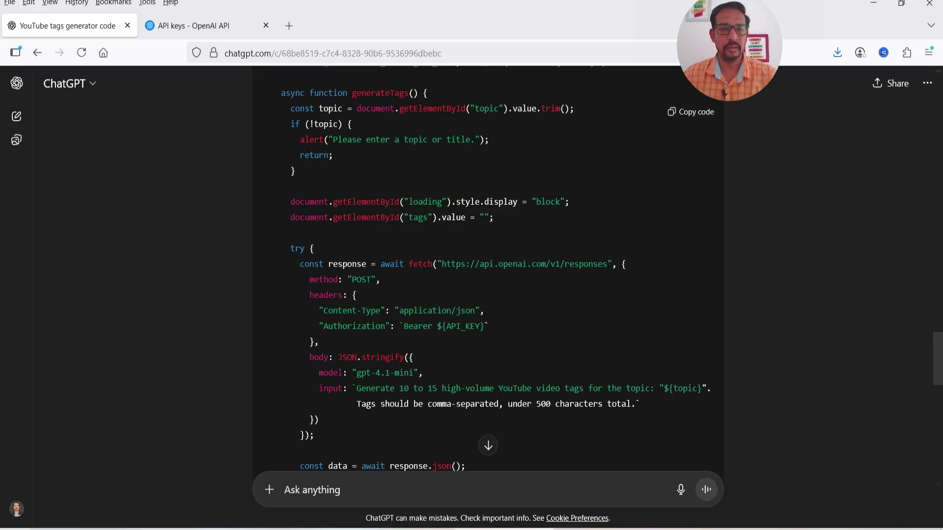
{"action": "left_click", "coordinate": [10, 529]}
{"action": "left_click", "coordinate": [102, 208]}
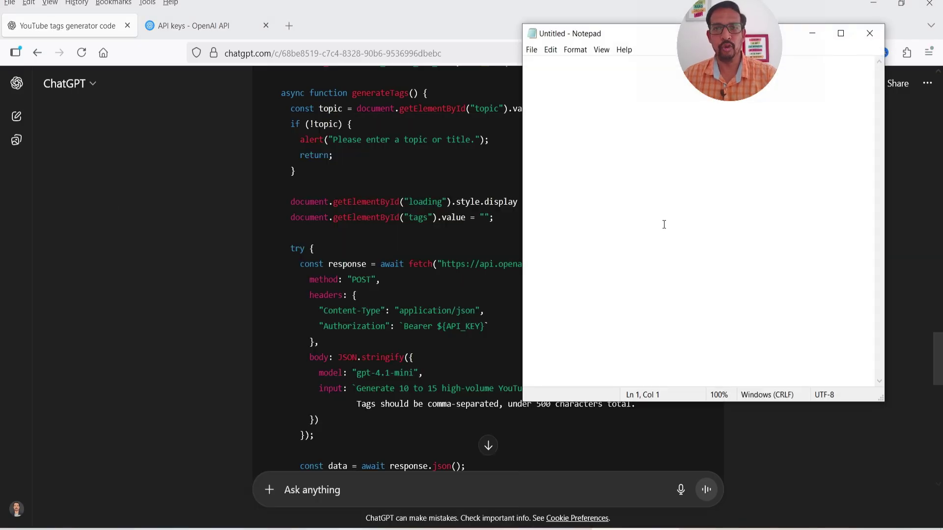
{"action": "key", "text": "ctrl+v"}
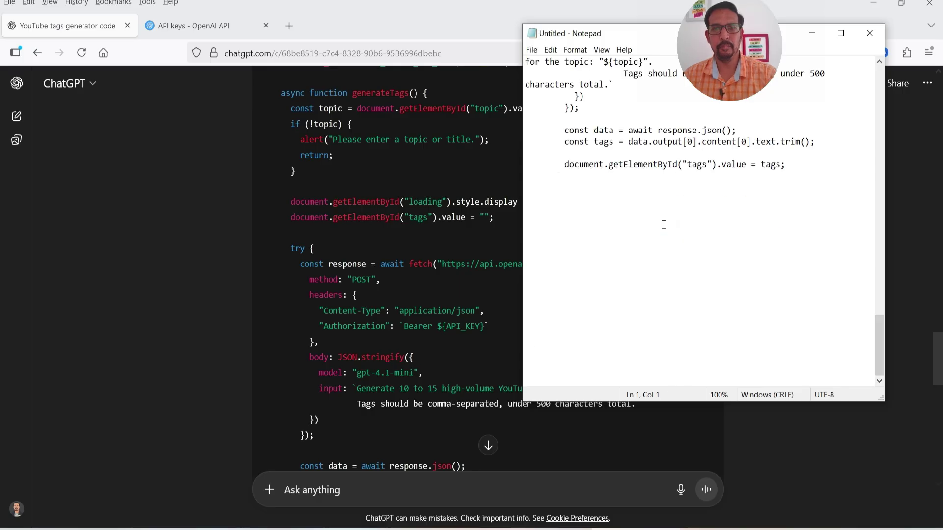
Save the pasted code to the Desktop as YT-tags.html and close Notepad.
{"action": "scroll", "coordinate": [626, 196], "scroll_direction": "up", "scroll_amount": 15}
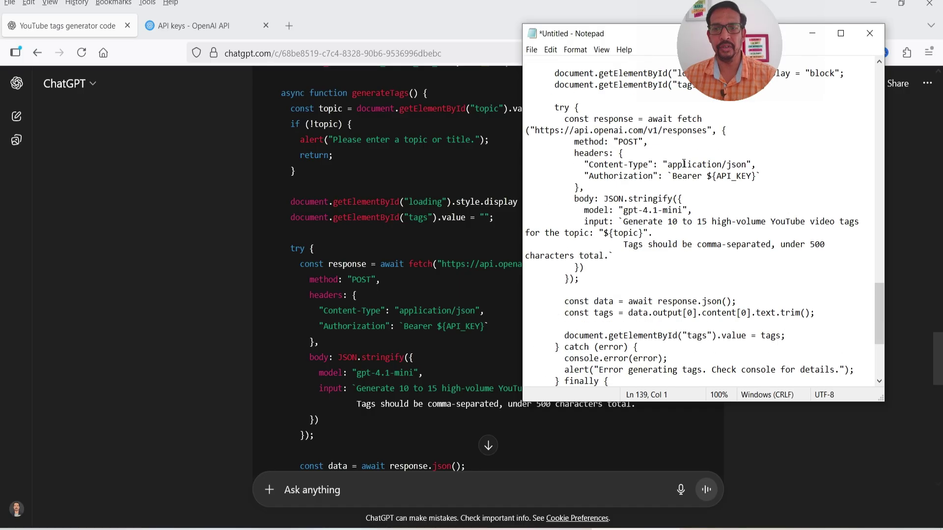
{"action": "left_click", "coordinate": [531, 50]}
{"action": "left_click", "coordinate": [552, 114]}
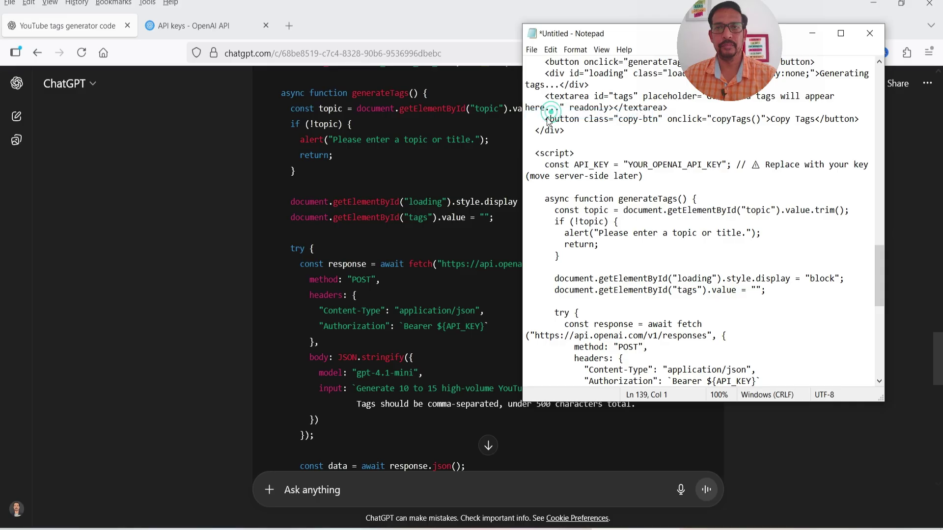
{"action": "type", "text": "YT"}
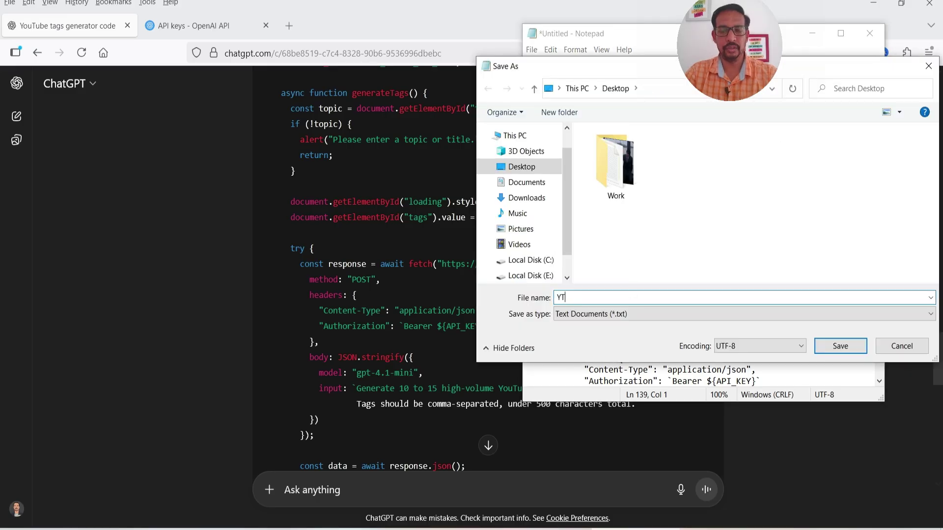
{"action": "type", "text": "-tags.h"}
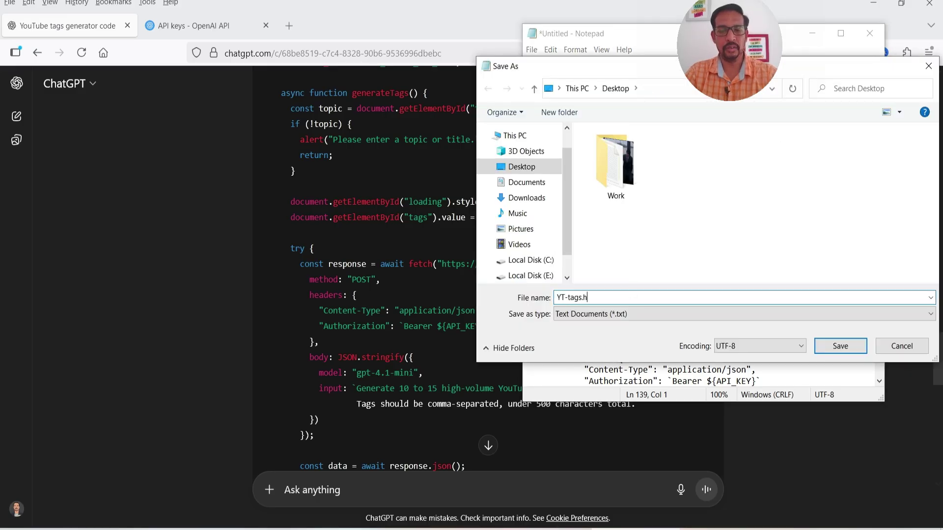
{"action": "type", "text": "tml"}
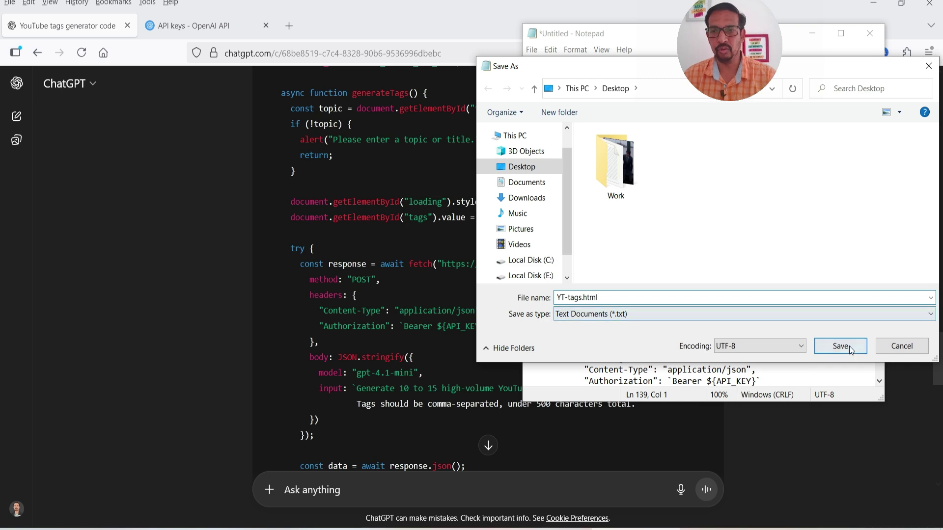
{"action": "left_click", "coordinate": [841, 346]}
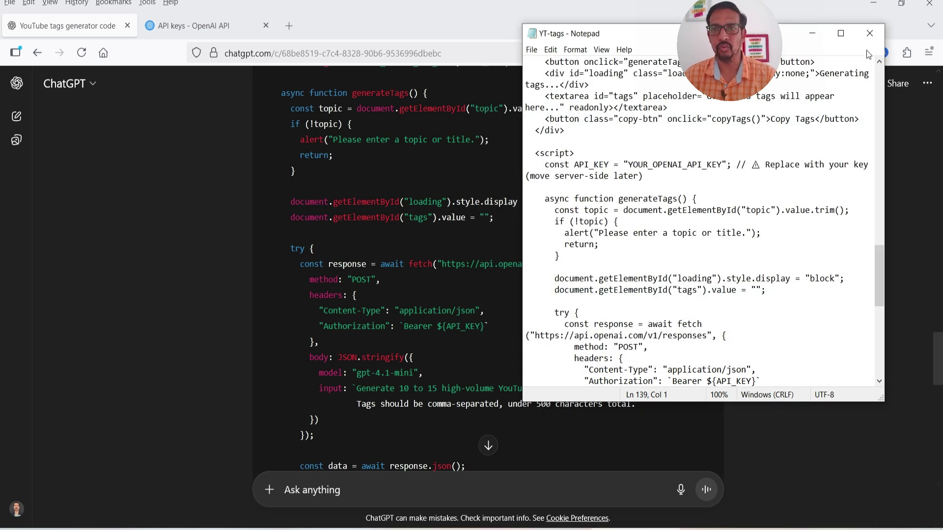
{"action": "left_click", "coordinate": [870, 32]}
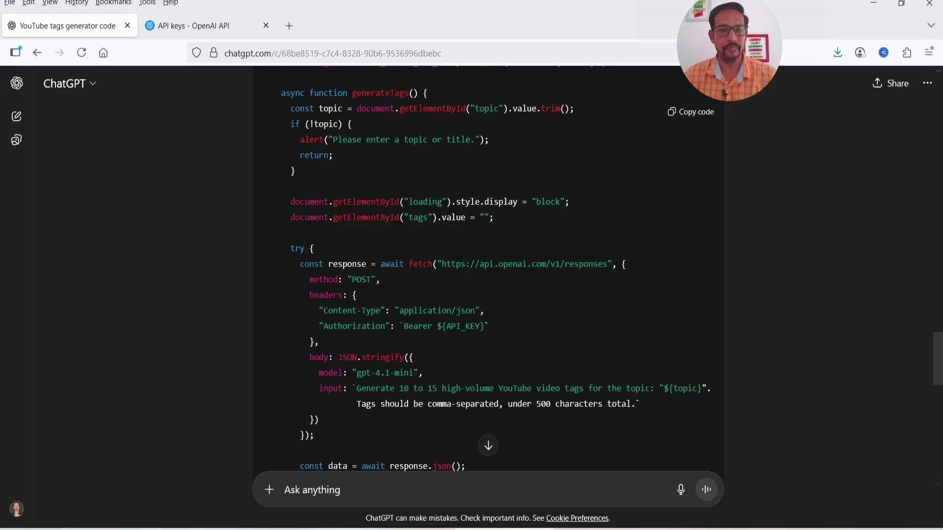
Switch to File Explorer and open the YT-tags file from the Desktop folder in the browser.
{"action": "key", "text": "alt+Tab"}
{"action": "left_click", "coordinate": [46, 181]}
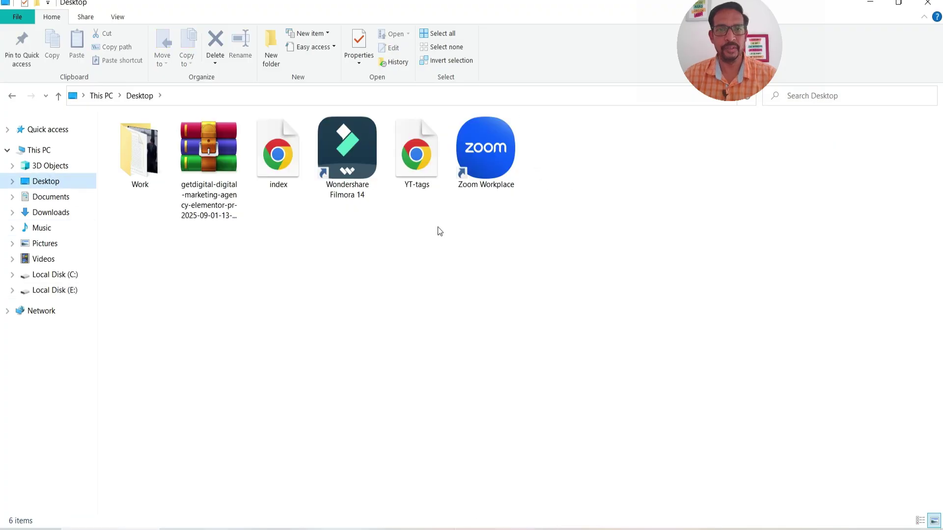
{"action": "double_click", "coordinate": [417, 152]}
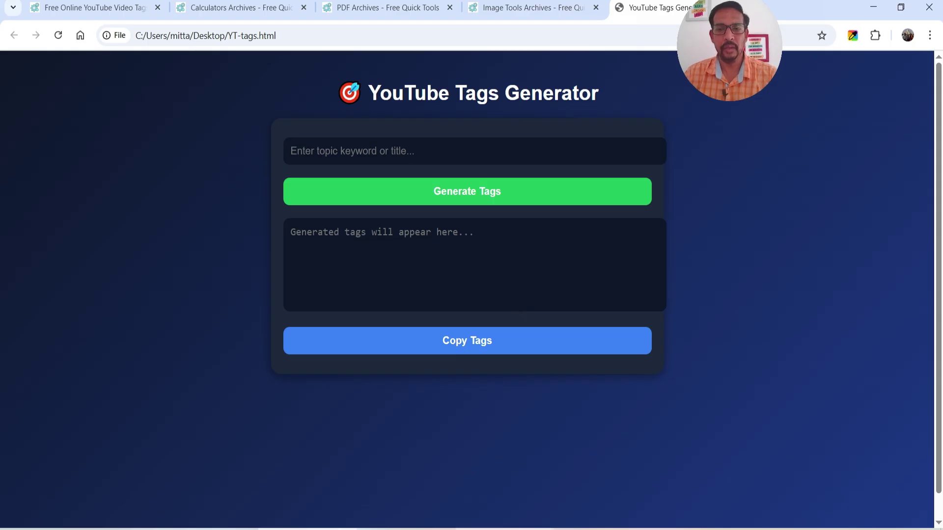
Switch back to the ChatGPT code and examine where the script expects the OpenAI API key placeholder.
{"action": "mouse_move", "coordinate": [503, 528]}
{"action": "left_click", "coordinate": [503, 486]}
{"action": "scroll", "coordinate": [511, 252], "scroll_direction": "up", "scroll_amount": 10}
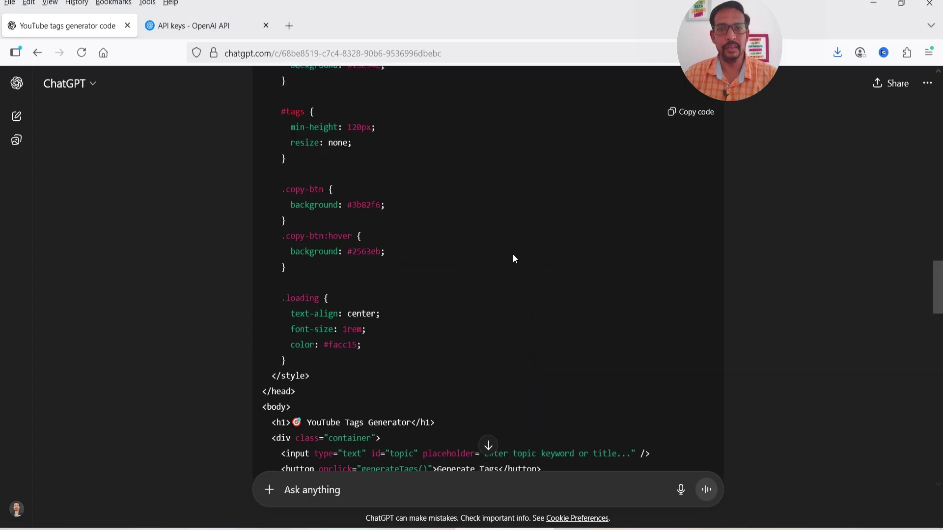
{"action": "scroll", "coordinate": [512, 254], "scroll_direction": "down", "scroll_amount": 15}
{"action": "scroll", "coordinate": [517, 282], "scroll_direction": "up", "scroll_amount": 12}
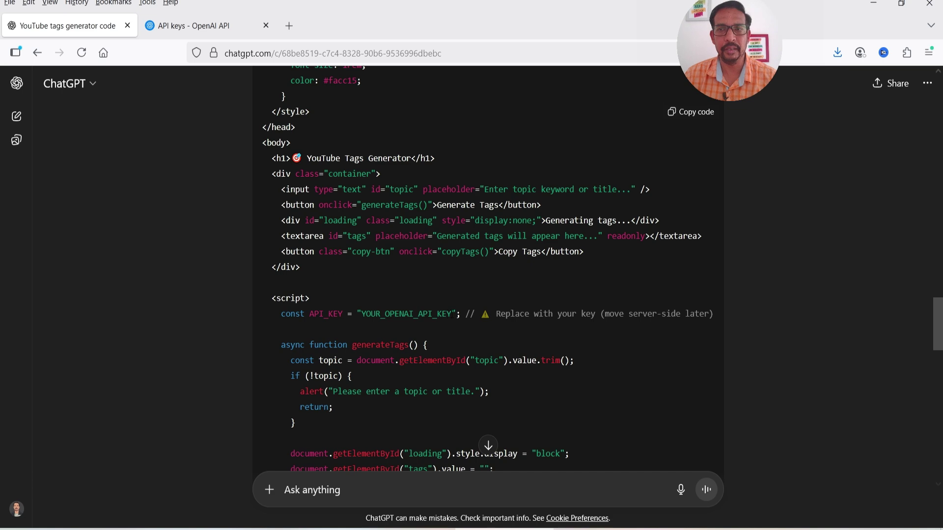
{"action": "left_click_drag", "start_coordinate": [451, 313], "coordinate": [372, 315]}
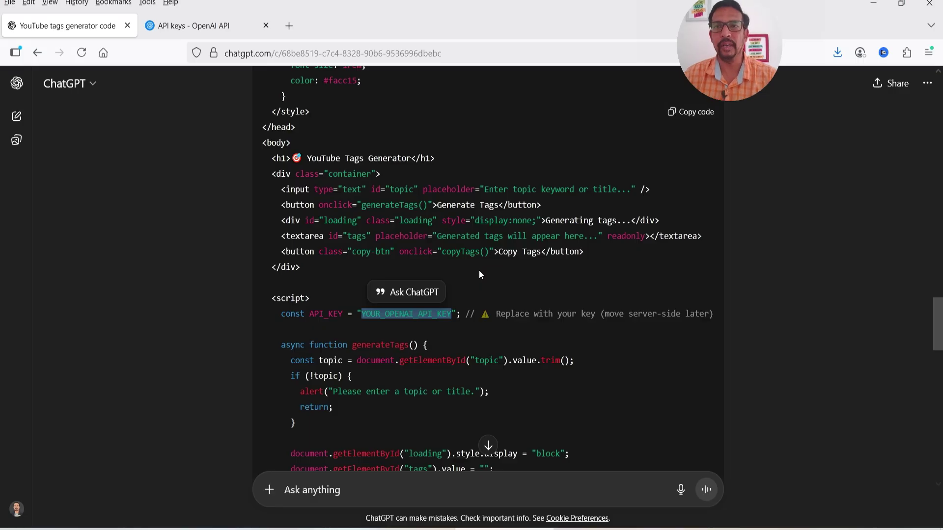
{"action": "left_click", "coordinate": [58, 271]}
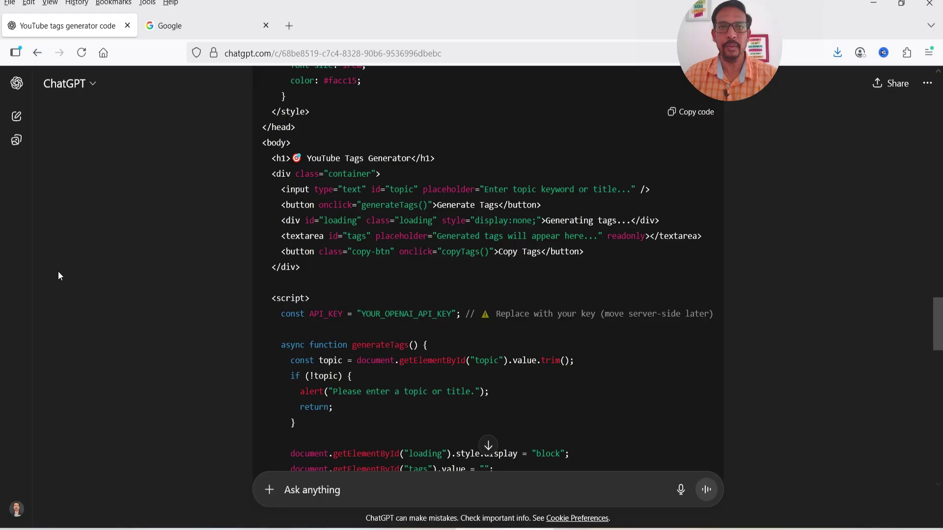
Search Google for "chatgpt api key" and open the OpenAI Platform page for creating an API key.
{"action": "left_click", "coordinate": [196, 29]}
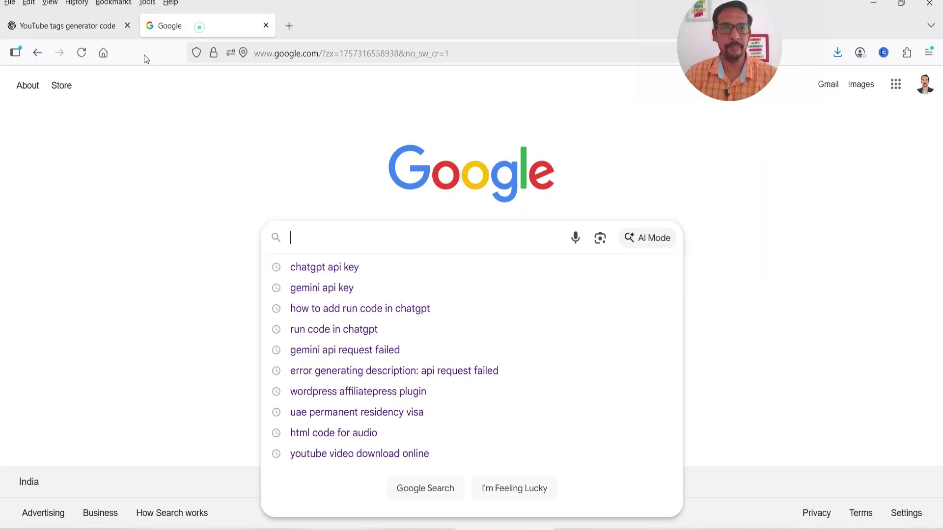
{"action": "left_click", "coordinate": [315, 267]}
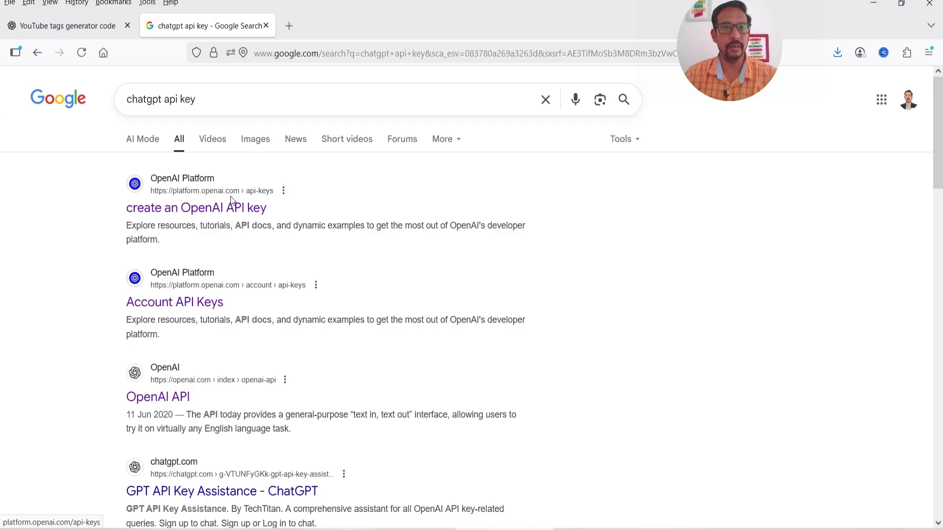
{"action": "left_click", "coordinate": [199, 209]}
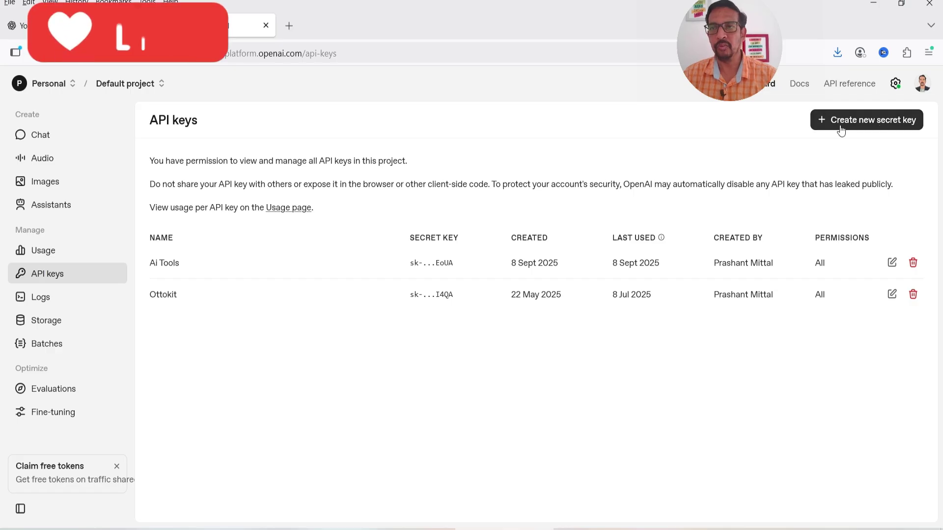
View the form for creating a new secret key and cancel it without creating one.
{"action": "left_click", "coordinate": [895, 132]}
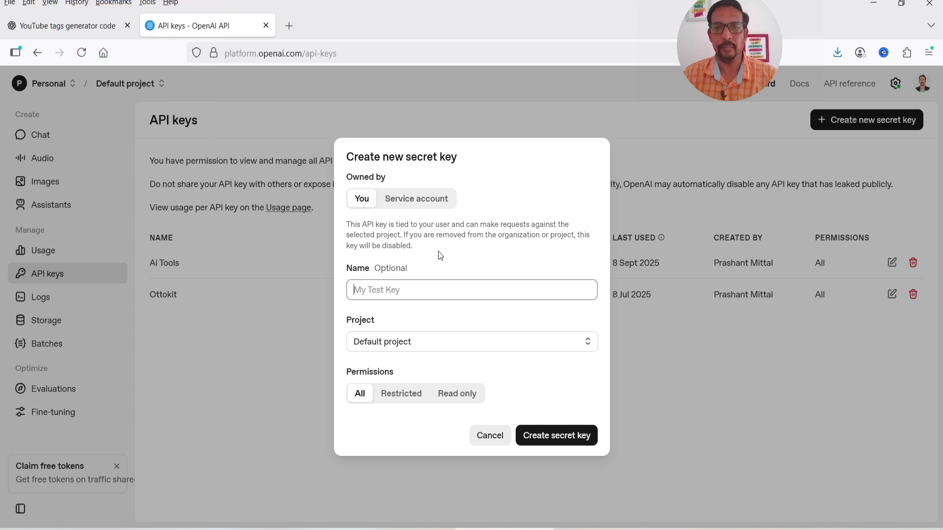
{"action": "left_click", "coordinate": [488, 435]}
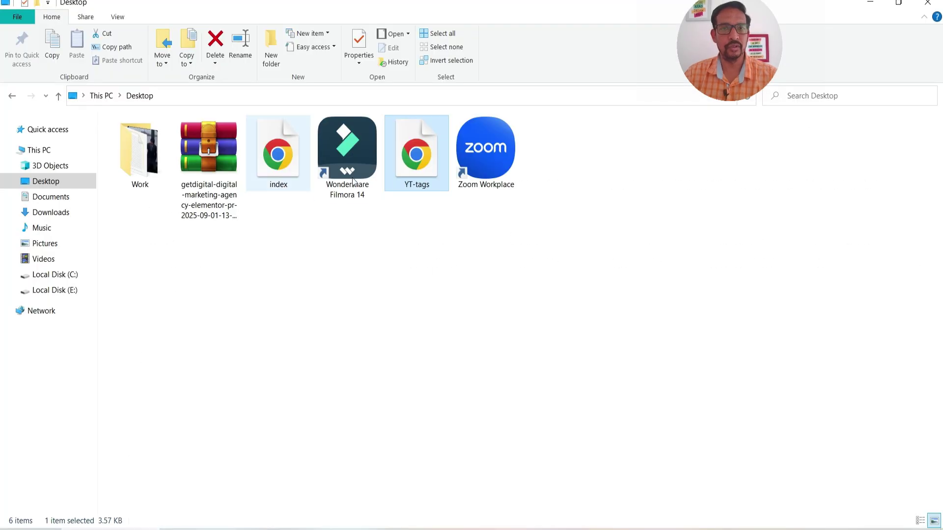
Open the YT-tags file from the Desktop folder for editing in Notepad++.
{"action": "right_click", "coordinate": [417, 164]}
{"action": "left_click", "coordinate": [495, 193]}
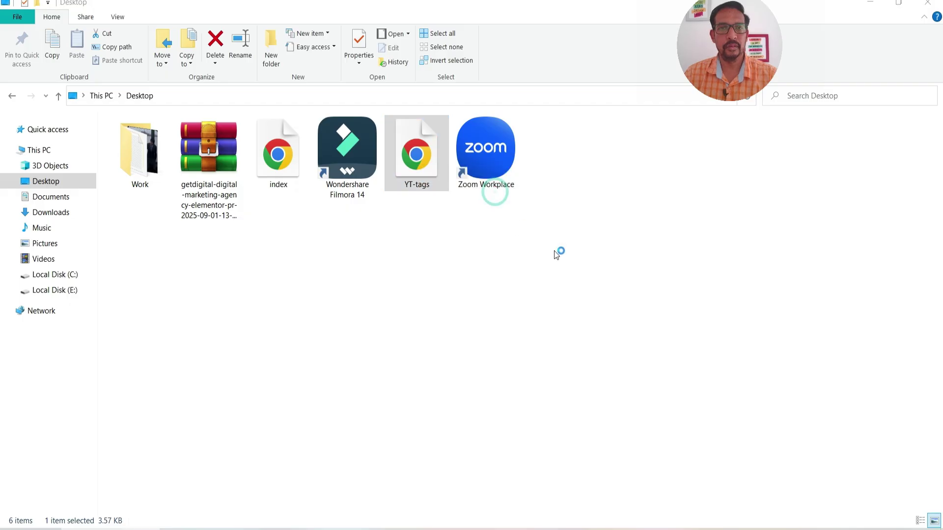
{"action": "scroll", "coordinate": [340, 187], "scroll_direction": "down", "scroll_amount": 20}
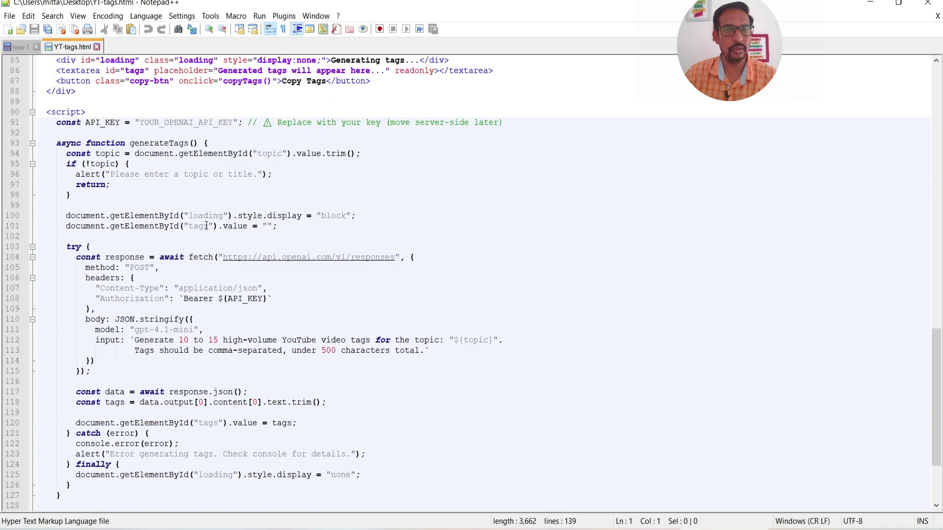
{"action": "scroll", "coordinate": [211, 221], "scroll_direction": "down", "scroll_amount": 3}
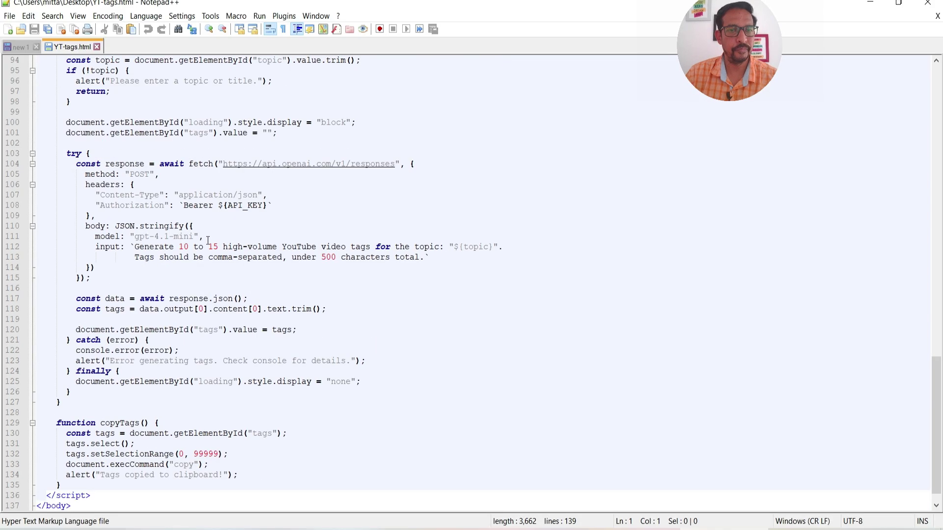
Replace the YOUR_OPENAI_API_KEY placeholder in the script with the OpenAI API key and save the file.
{"action": "scroll", "coordinate": [265, 240], "scroll_direction": "up", "scroll_amount": 5}
{"action": "double_click", "coordinate": [187, 195]}
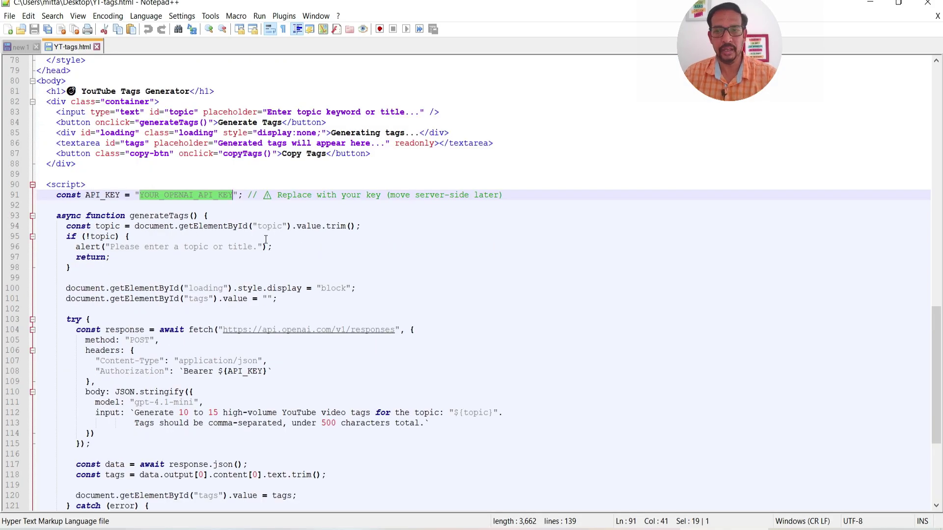
{"action": "left_click_drag", "start_coordinate": [233, 195], "coordinate": [139, 195]}
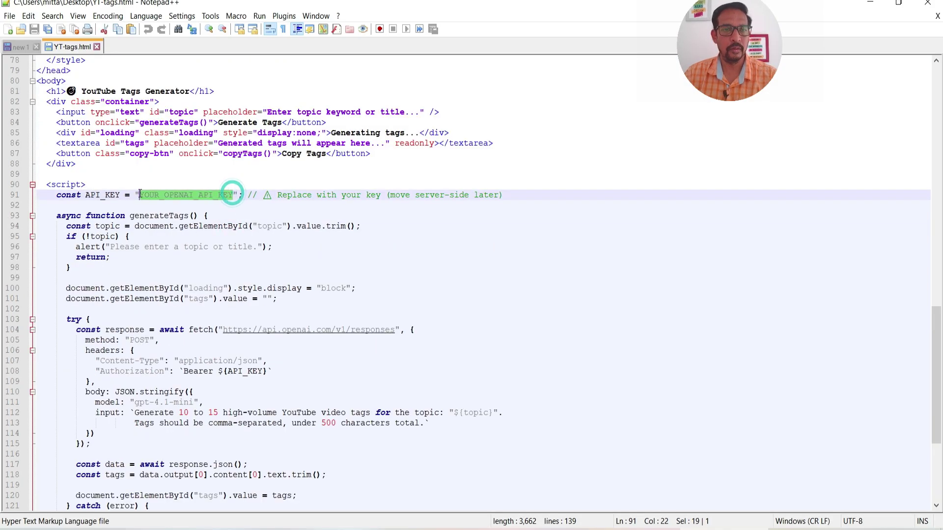
{"action": "key", "text": "ctrl+v"}
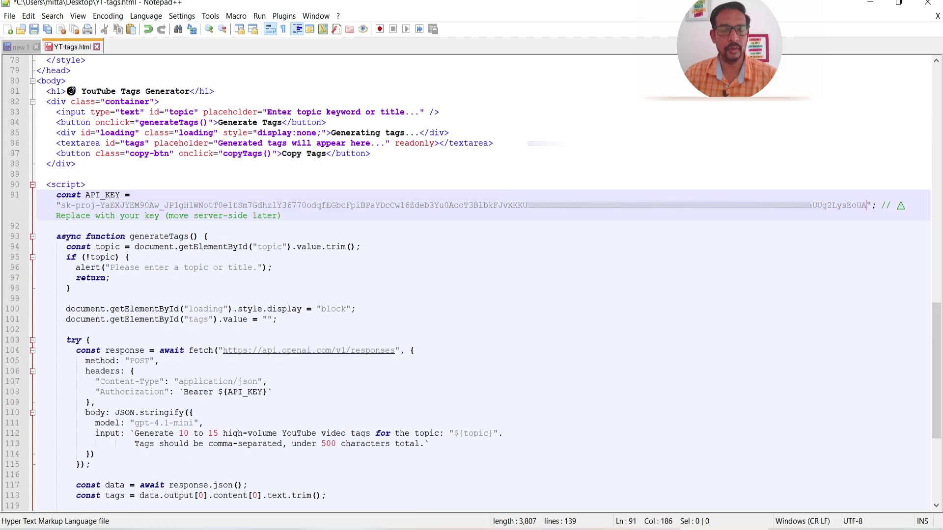
{"action": "key", "text": "ctrl+s"}
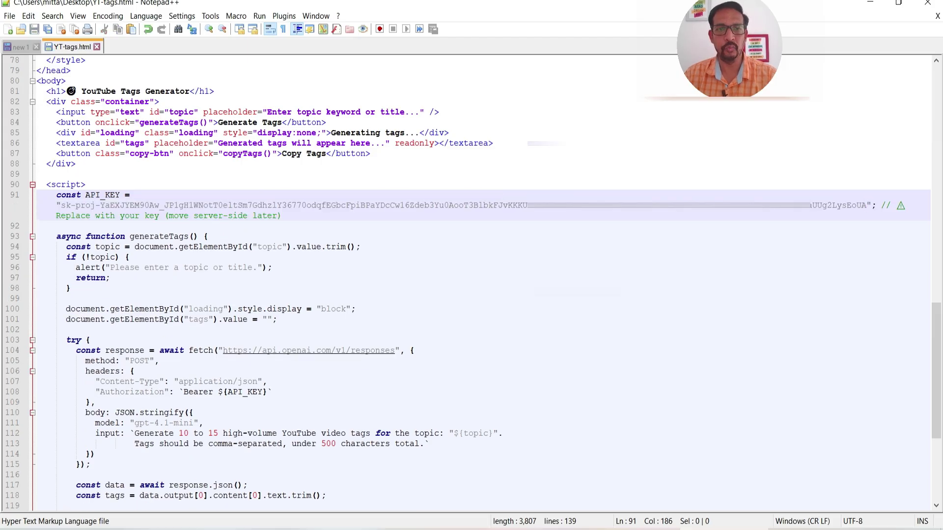
Switch to the browser, reload the YouTube Tags Generator page and generate tags for "best seo tutorial".
{"action": "scroll", "coordinate": [472, 282], "scroll_direction": "down", "scroll_amount": 6}
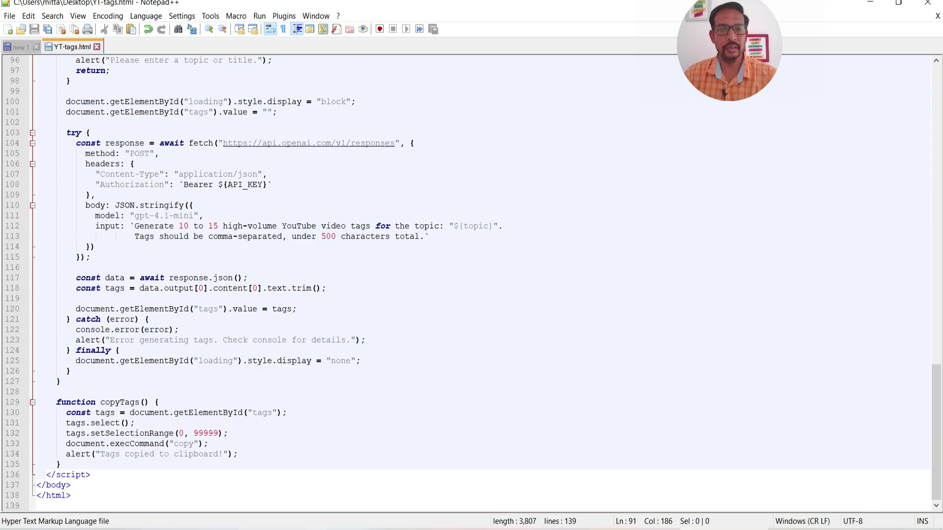
{"action": "key", "text": "alt+Tab"}
{"action": "left_click", "coordinate": [58, 35]}
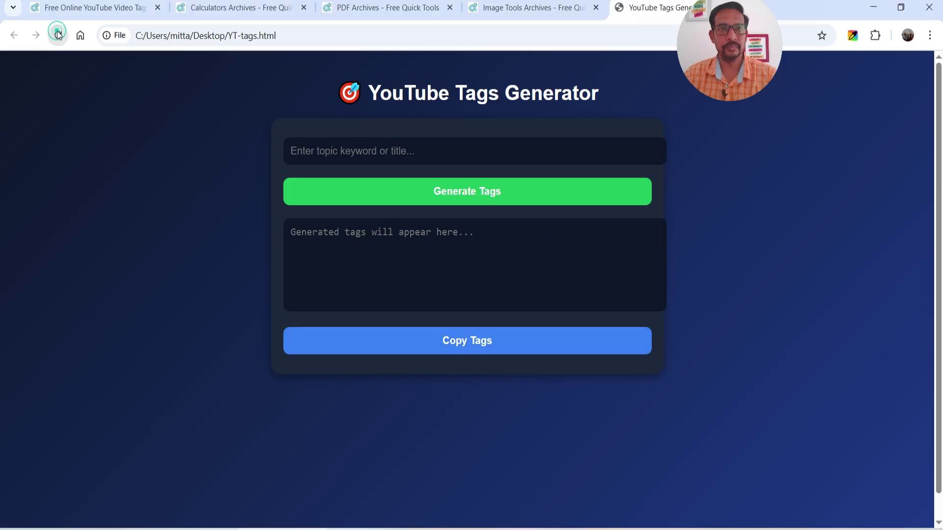
{"action": "left_click", "coordinate": [385, 144]}
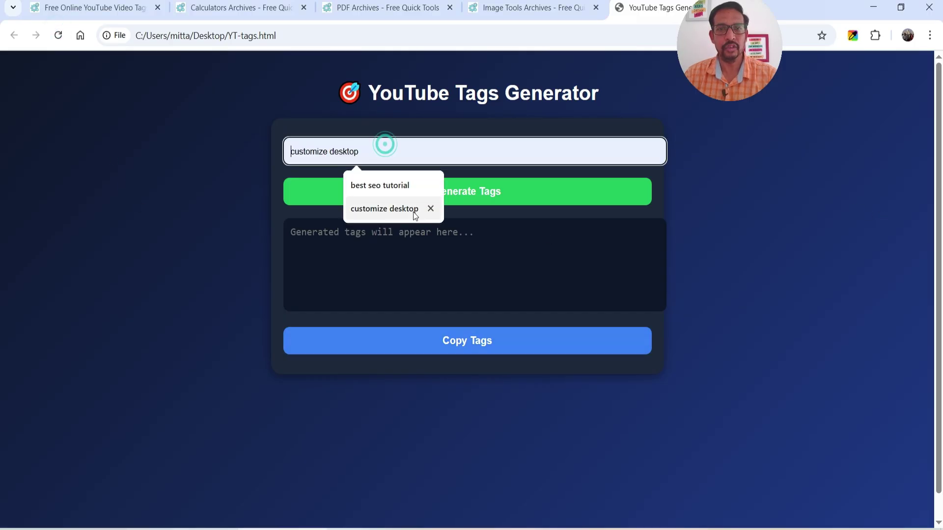
{"action": "left_click", "coordinate": [364, 189]}
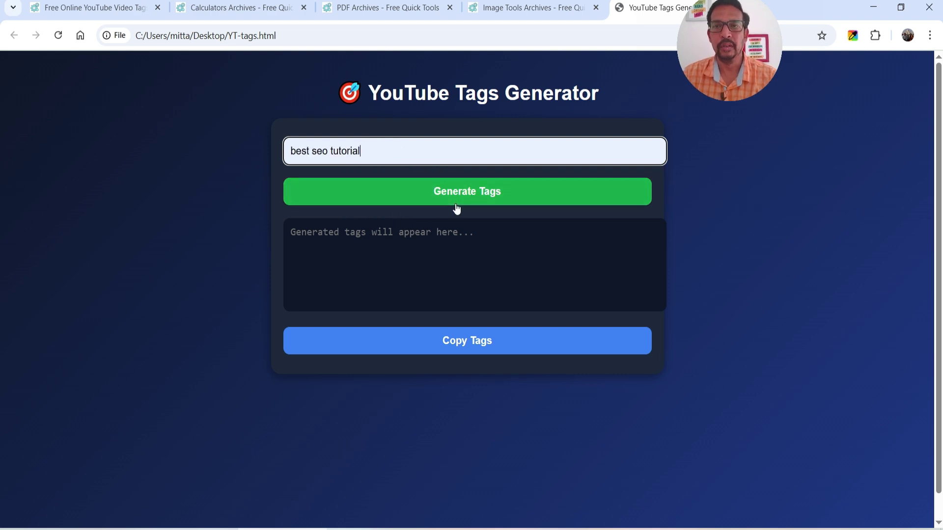
{"action": "left_click", "coordinate": [479, 192]}
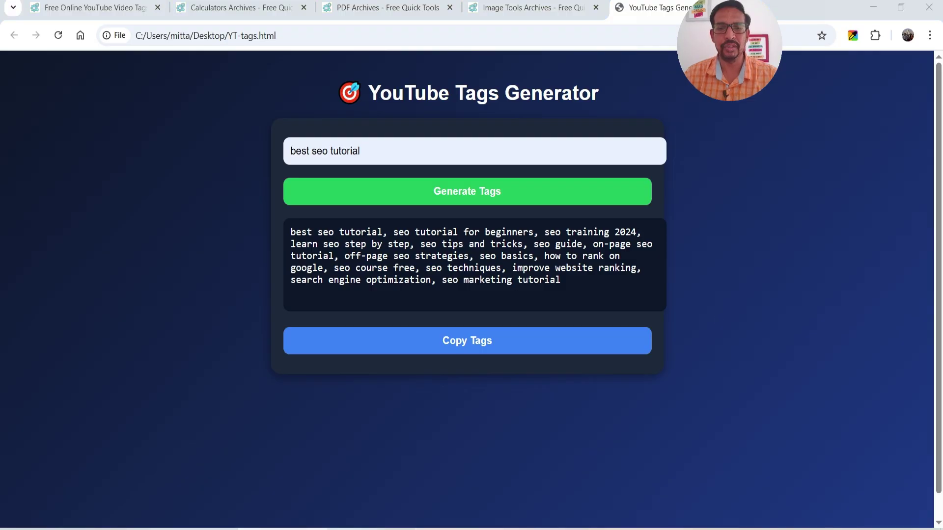
Switch back to the ChatGPT code and examine the API request's prompt text with its ${topic} variable.
{"action": "key", "text": "alt+Tab"}
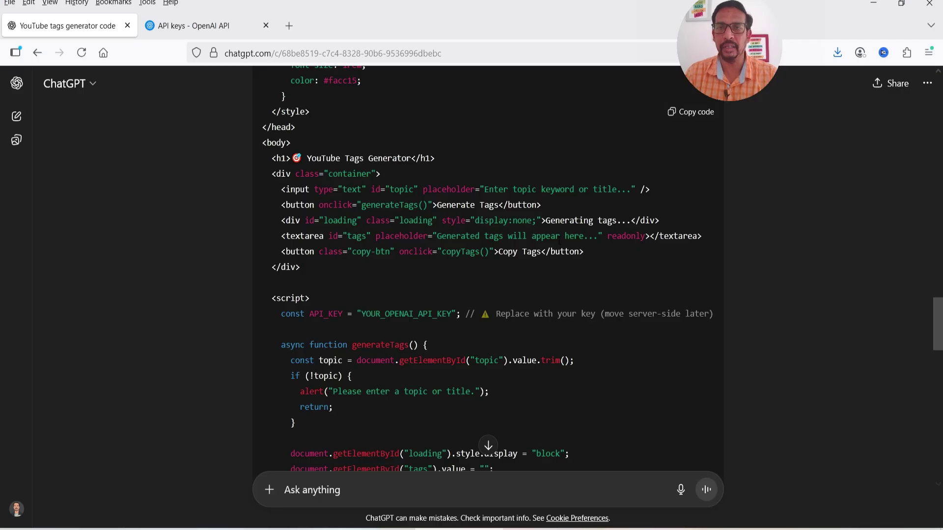
{"action": "scroll", "coordinate": [540, 246], "scroll_direction": "down", "scroll_amount": 8}
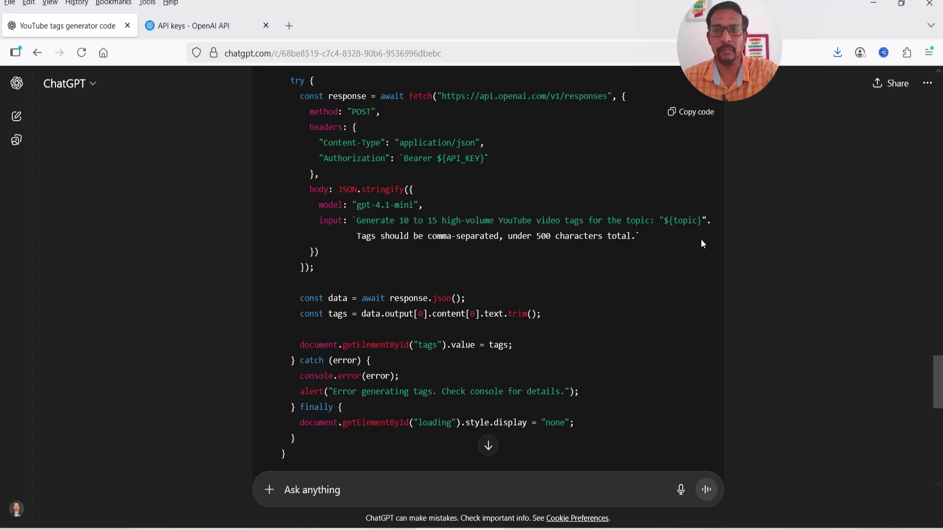
{"action": "left_click_drag", "start_coordinate": [702, 220], "coordinate": [664, 221]}
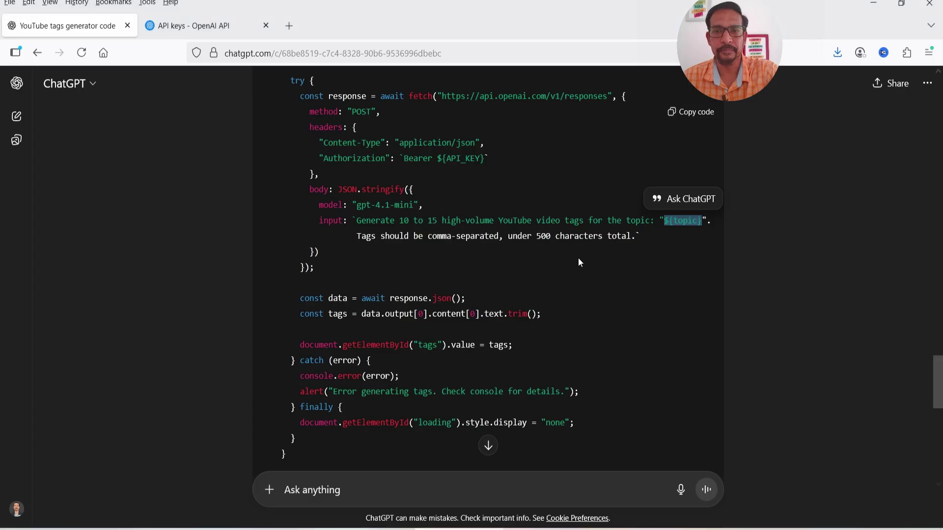
{"action": "left_click", "coordinate": [578, 261]}
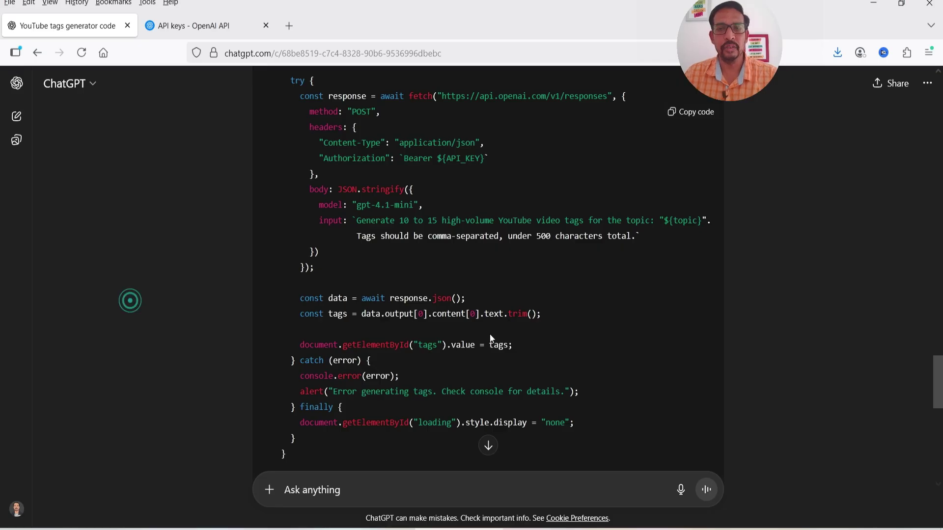
Ask ChatGPT to regenerate the code for a code snippet plugin with one common API key for all AI tools, plus combined front-end HTML, CSS and JavaScript.
{"action": "left_click", "coordinate": [280, 489]}
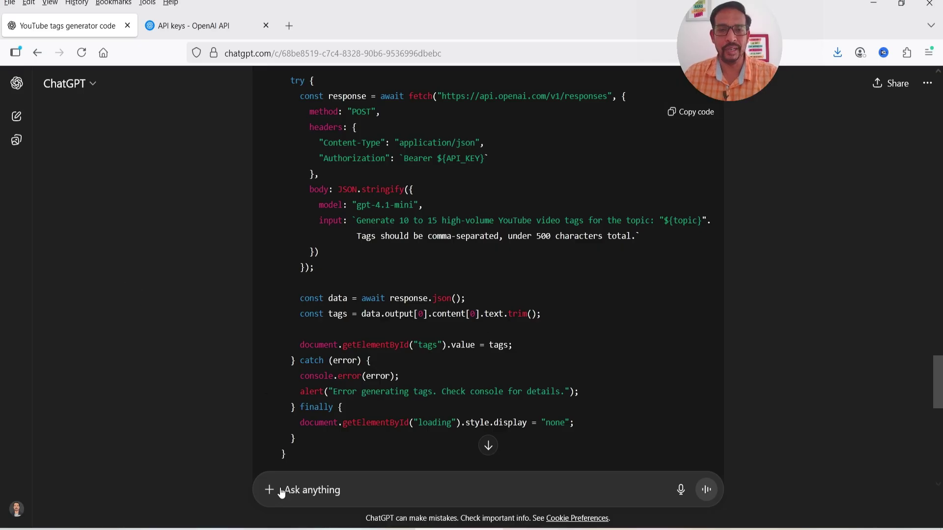
{"action": "type", "text": "i will use code snippet plugin for api key. This will be common API key for all ai tools and not only for this ai tool. Regenerate the code that I can add in code snippet common for all ai tools. Rewrite the code for code snippet. Rewrite the combined html, css and java script for the front."}
{"action": "left_click", "coordinate": [316, 413]}
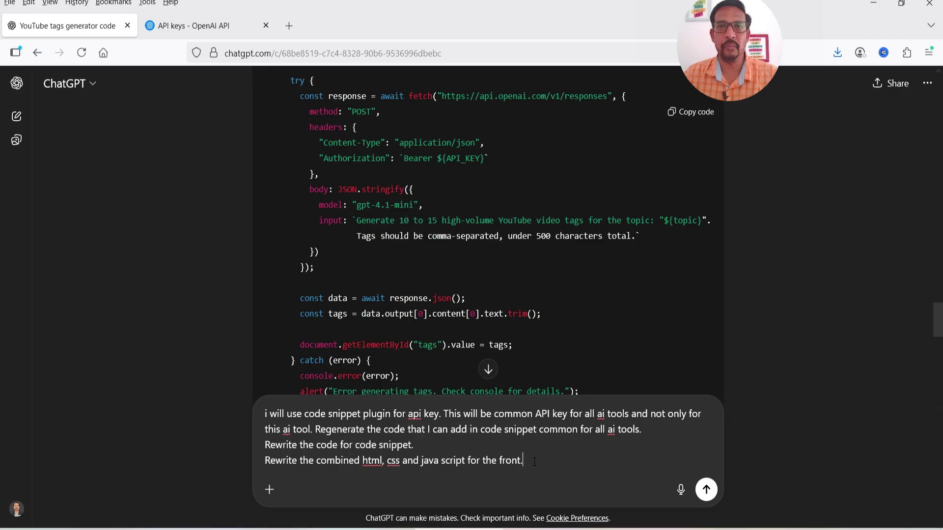
{"action": "key", "text": "Return"}
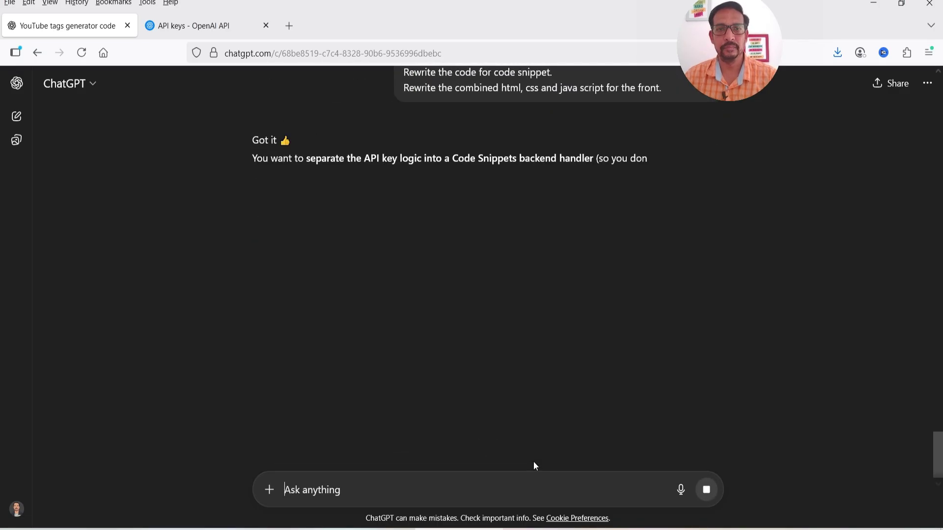
Review ChatGPT's WordPress backend snippet and the combined frontend code in its reply.
{"action": "scroll", "coordinate": [533, 462], "scroll_direction": "down", "scroll_amount": 3}
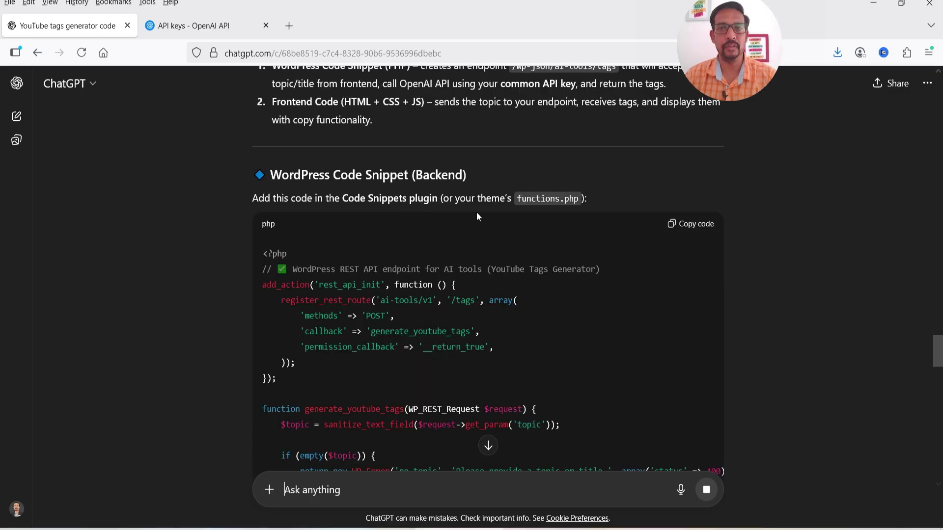
{"action": "scroll", "coordinate": [488, 297], "scroll_direction": "down", "scroll_amount": 2}
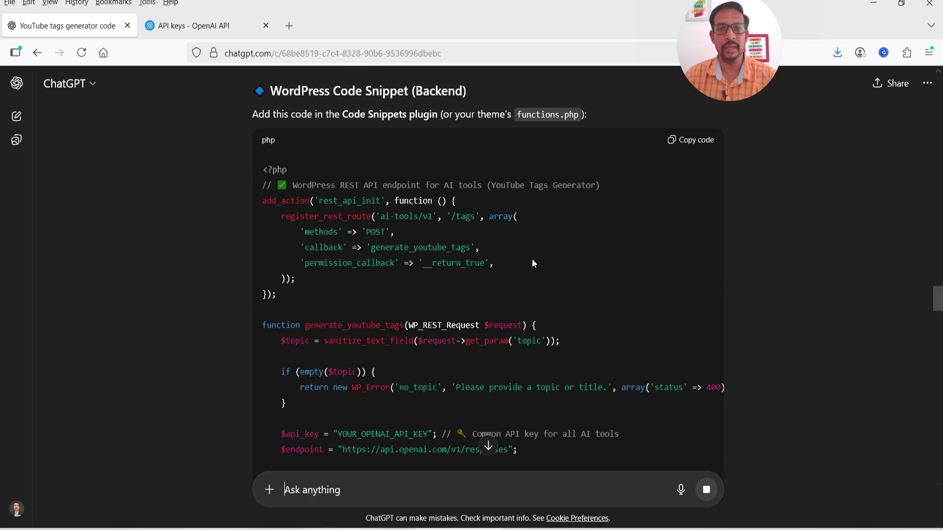
{"action": "scroll", "coordinate": [532, 261], "scroll_direction": "down", "scroll_amount": 15}
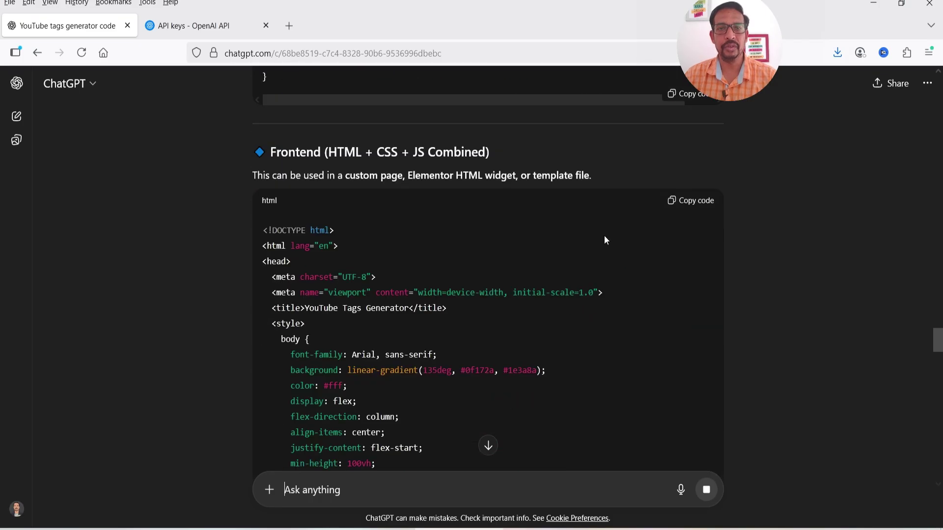
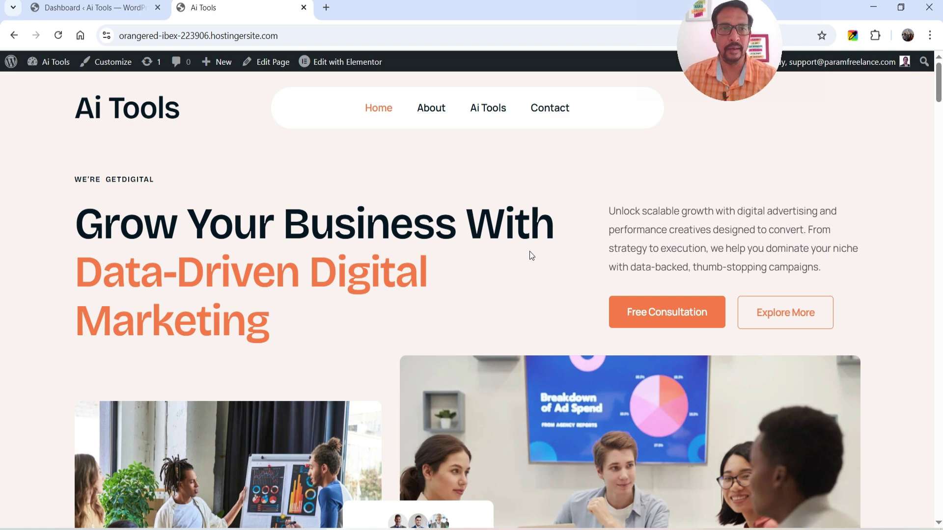
View the Ai Tools site's home page and open the page for adding plugins in its WordPress dashboard.
{"action": "scroll", "coordinate": [525, 248], "scroll_direction": "down", "scroll_amount": 8}
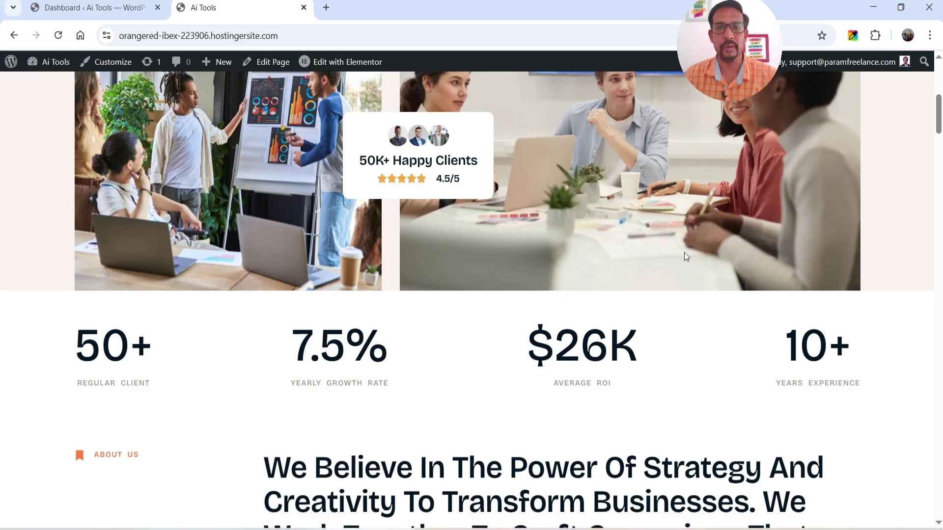
{"action": "scroll", "coordinate": [685, 253], "scroll_direction": "up", "scroll_amount": 10}
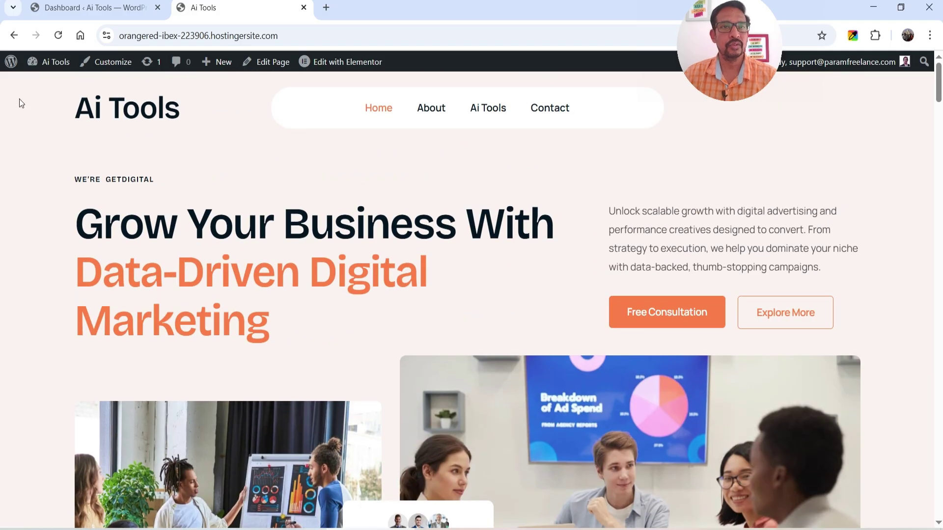
{"action": "left_click", "coordinate": [73, 8]}
{"action": "mouse_move", "coordinate": [33, 368]}
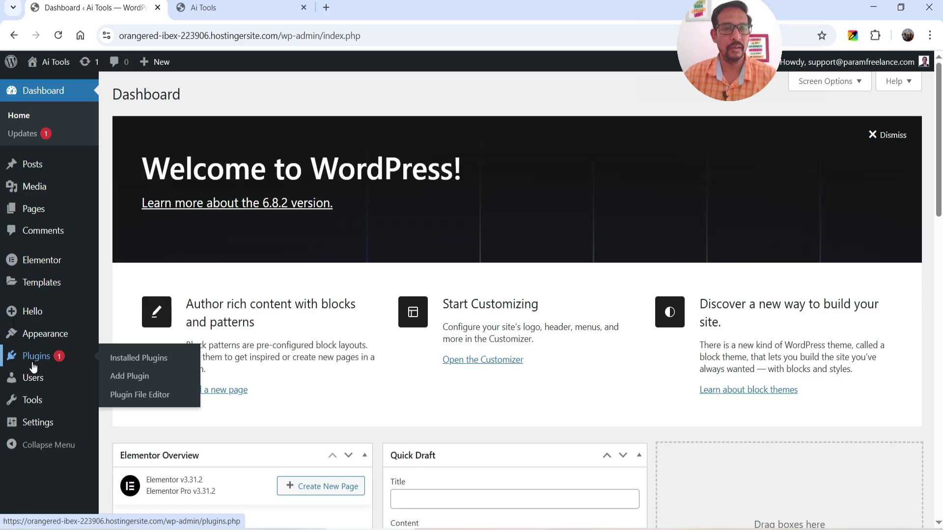
{"action": "left_click", "coordinate": [120, 378]}
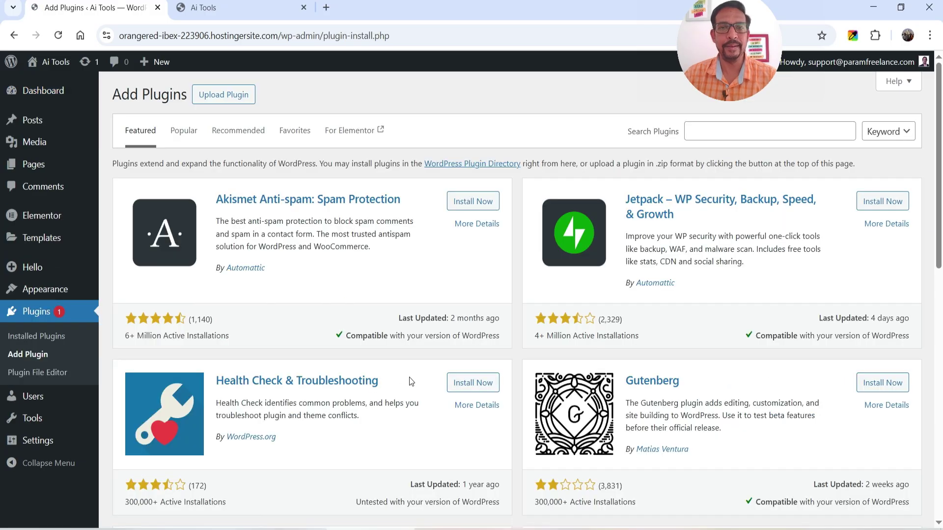
Search the plugins for "code snippet", and install and activate the Code Snippets plugin.
{"action": "left_click", "coordinate": [778, 130]}
{"action": "type", "text": "code"}
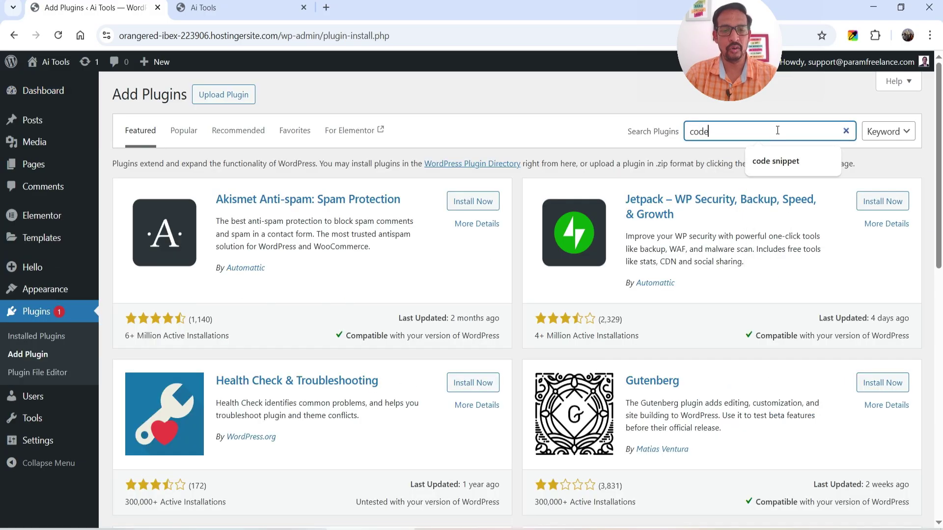
{"action": "type", "text": " snippet"}
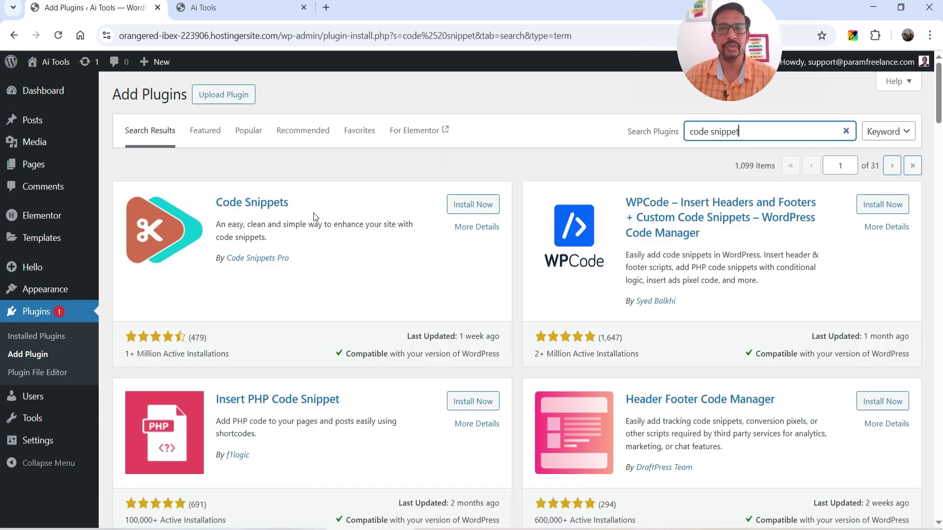
{"action": "left_click", "coordinate": [475, 204]}
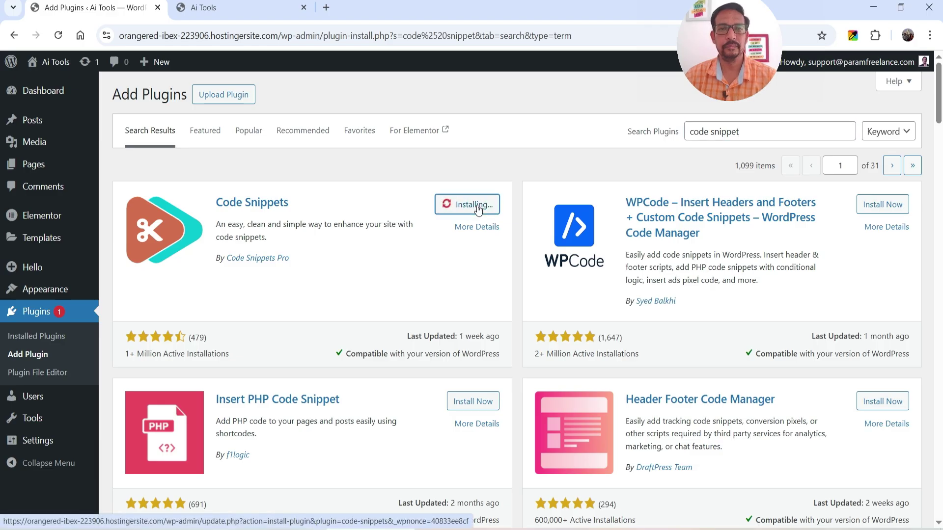
{"action": "left_click", "coordinate": [476, 206]}
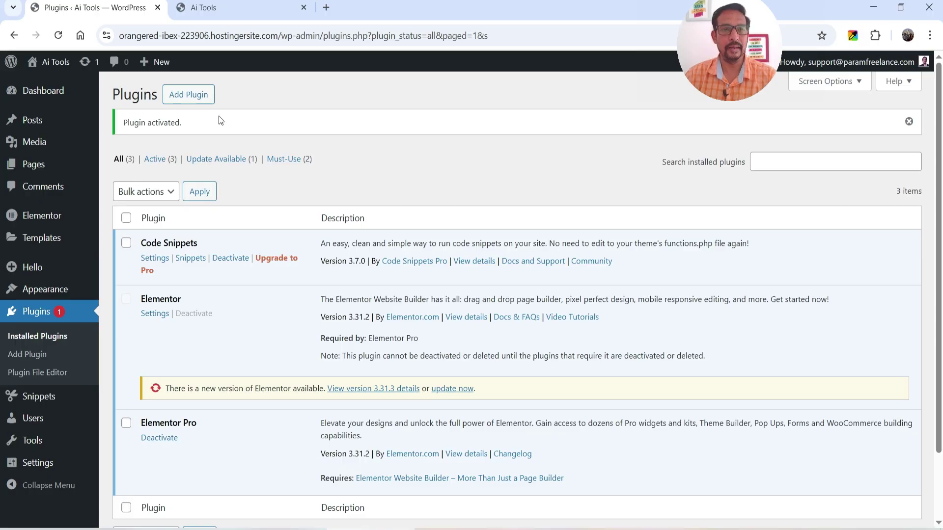
Start a new PHP snippet titled "Common Chatgpt API Key" and place the cursor in its empty code content.
{"action": "mouse_move", "coordinate": [41, 395]}
{"action": "left_click", "coordinate": [128, 409]}
{"action": "left_click", "coordinate": [202, 148]}
{"action": "type", "text": "Coo"}
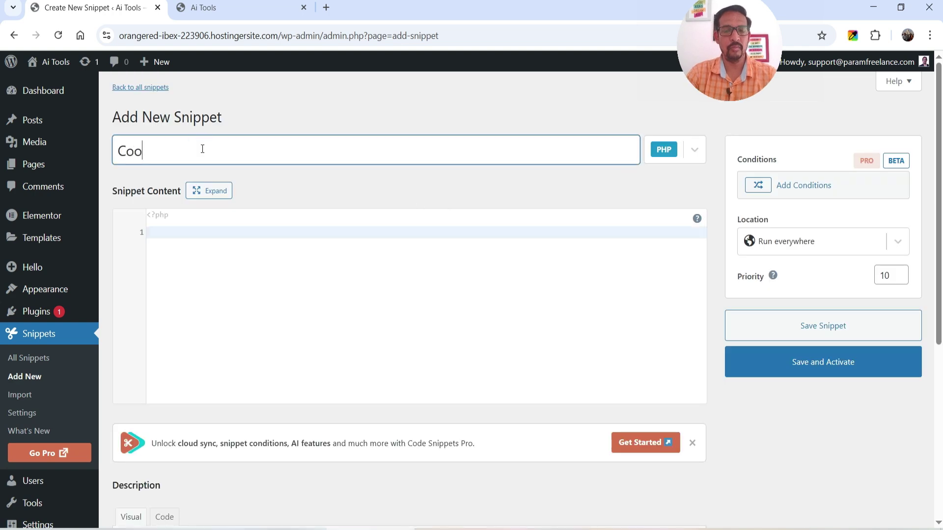
{"action": "type", "text": "mmon Chatg"}
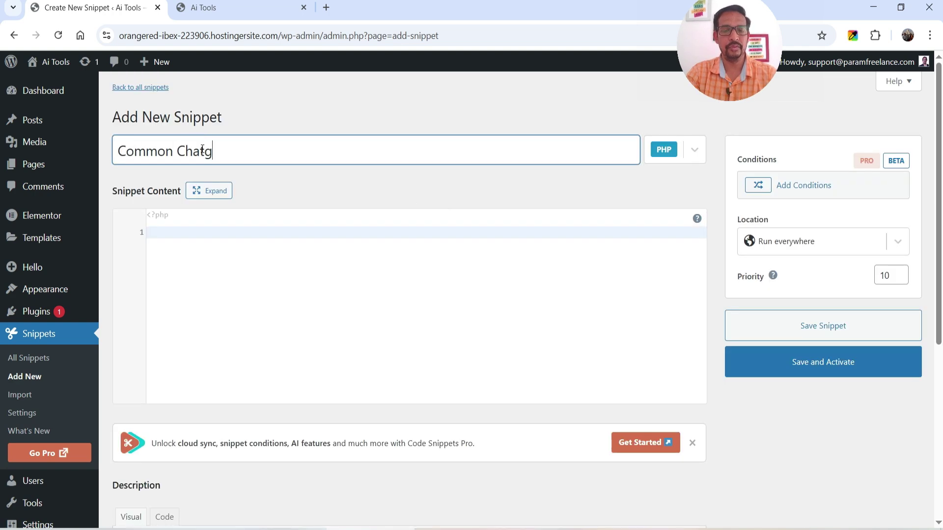
{"action": "type", "text": "ht API Key"}
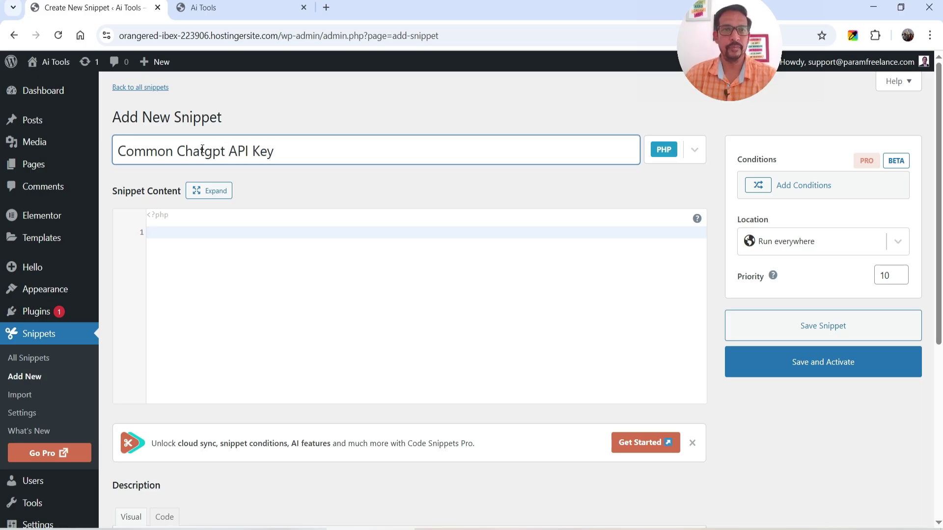
{"action": "left_click", "coordinate": [284, 263]}
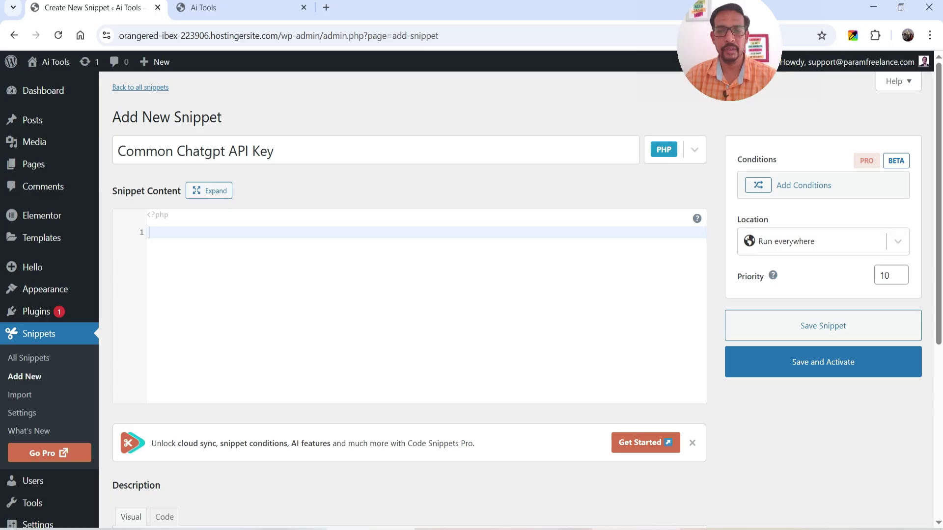
Copy the PHP backend snippet from ChatGPT's reply and paste it into the new snippet's content in WordPress.
{"action": "key", "text": "alt+Tab"}
{"action": "scroll", "coordinate": [599, 225], "scroll_direction": "up", "scroll_amount": 10}
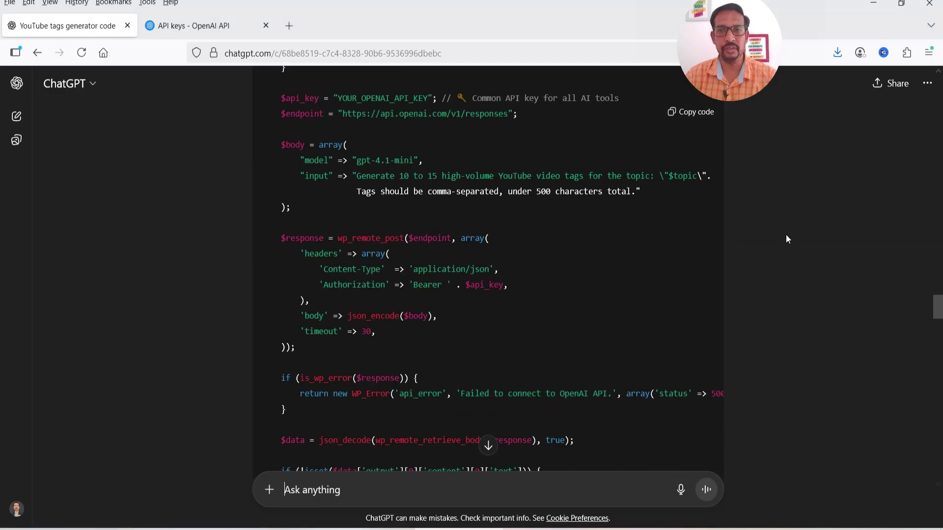
{"action": "scroll", "coordinate": [786, 235], "scroll_direction": "up", "scroll_amount": 4}
{"action": "scroll", "coordinate": [706, 185], "scroll_direction": "up", "scroll_amount": 3}
{"action": "left_click", "coordinate": [689, 142]}
{"action": "key", "text": "alt+Tab"}
{"action": "left_click", "coordinate": [241, 270]}
{"action": "key", "text": "ctrl+v"}
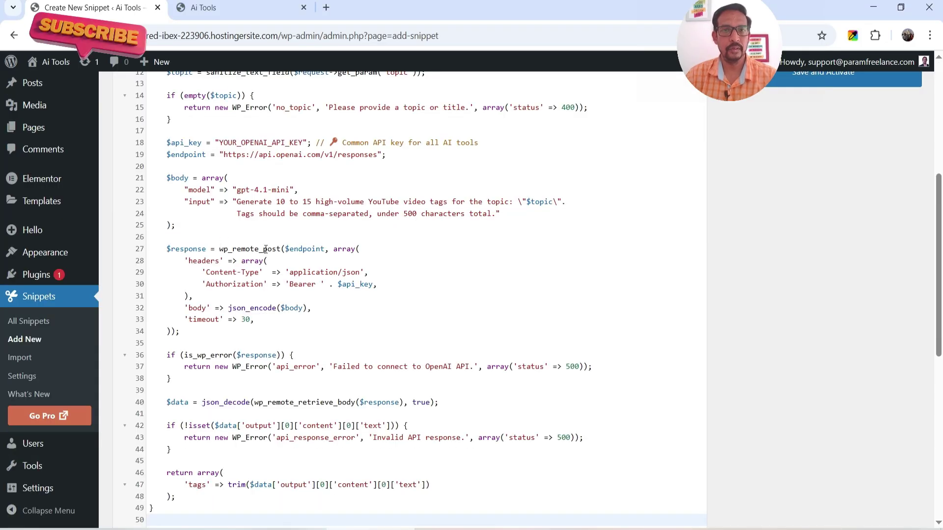
Replace the YOUR_OPENAI_API_KEY placeholder in the snippet code with the OpenAI API key, then save and activate the snippet.
{"action": "left_click_drag", "start_coordinate": [219, 142], "coordinate": [303, 142]}
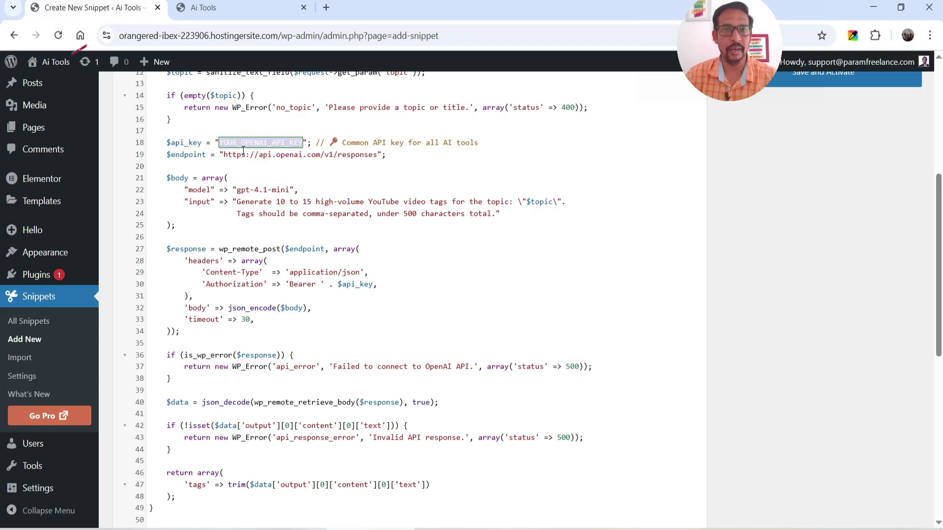
{"action": "left_click", "coordinate": [264, 149]}
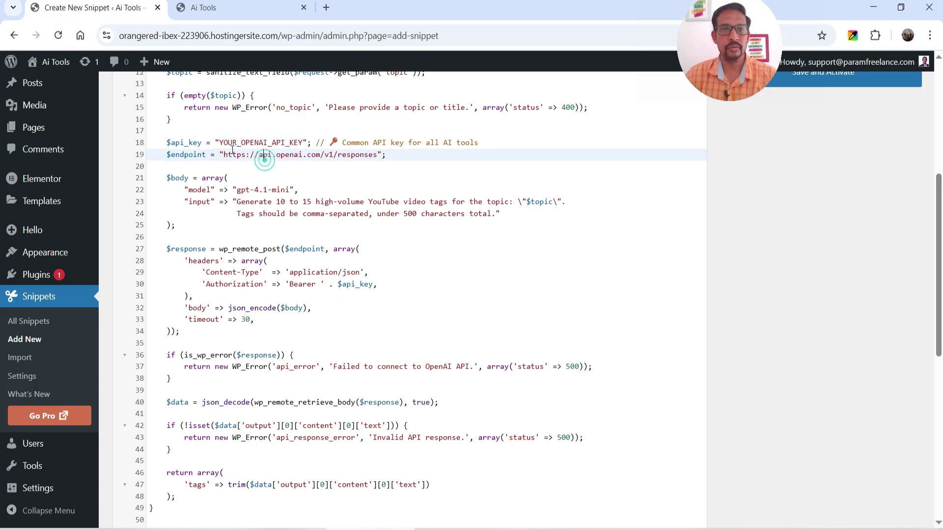
{"action": "left_click_drag", "start_coordinate": [219, 143], "coordinate": [305, 142]}
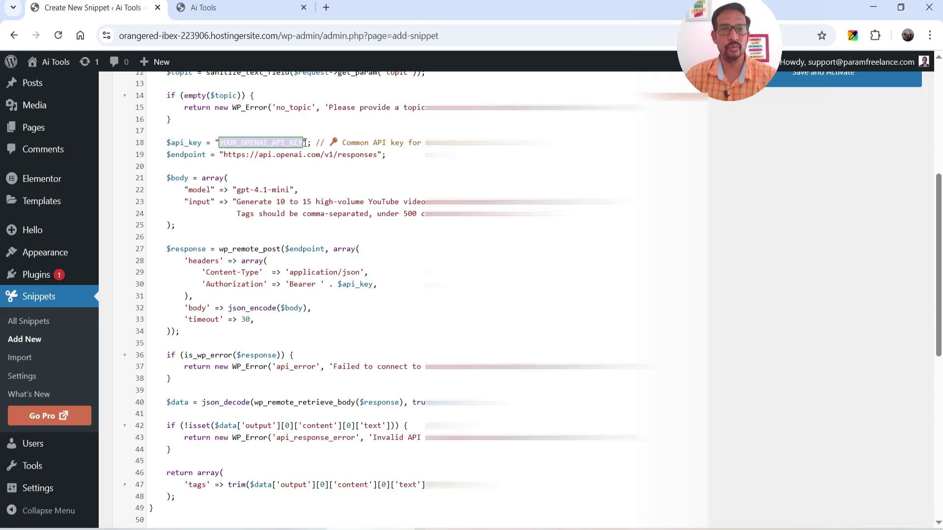
{"action": "key", "text": "ctrl+v"}
{"action": "scroll", "coordinate": [853, 220], "scroll_direction": "up", "scroll_amount": 4}
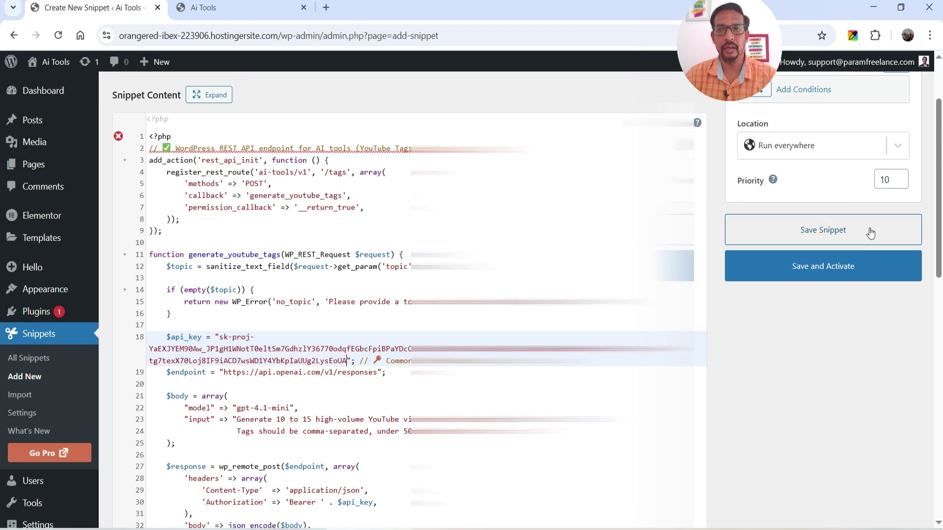
{"action": "left_click", "coordinate": [842, 272]}
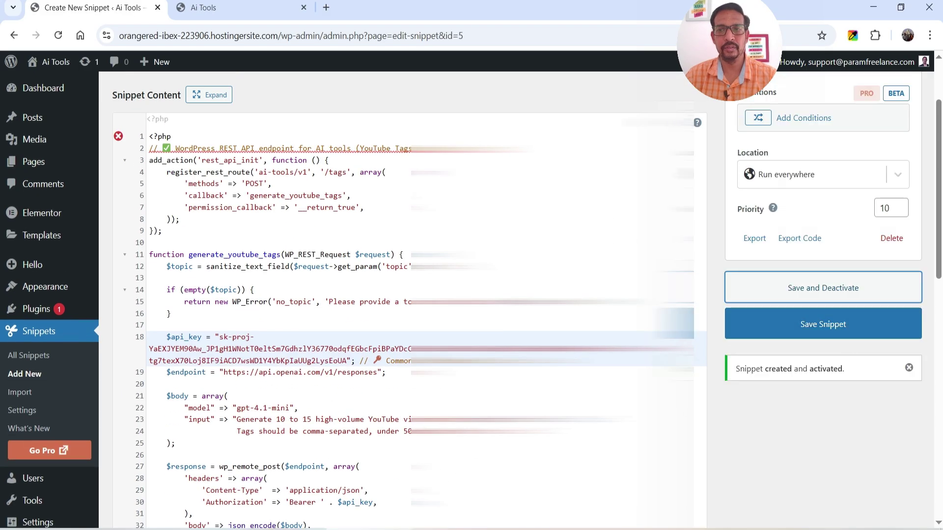
Look over the saved snippet's page and check the "Common Chatgpt API Key" entry in the list of all snippets.
{"action": "scroll", "coordinate": [472, 299], "scroll_direction": "down", "scroll_amount": 12}
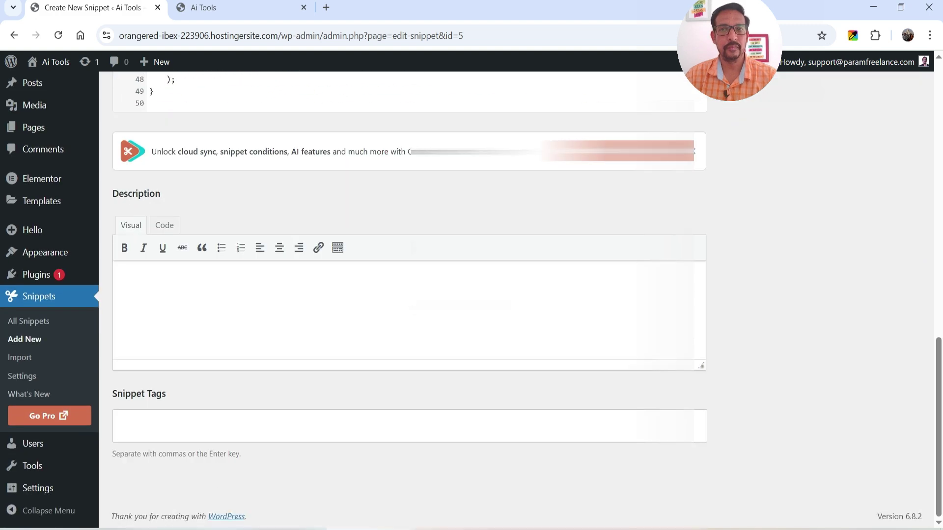
{"action": "scroll", "coordinate": [824, 270], "scroll_direction": "up", "scroll_amount": 5}
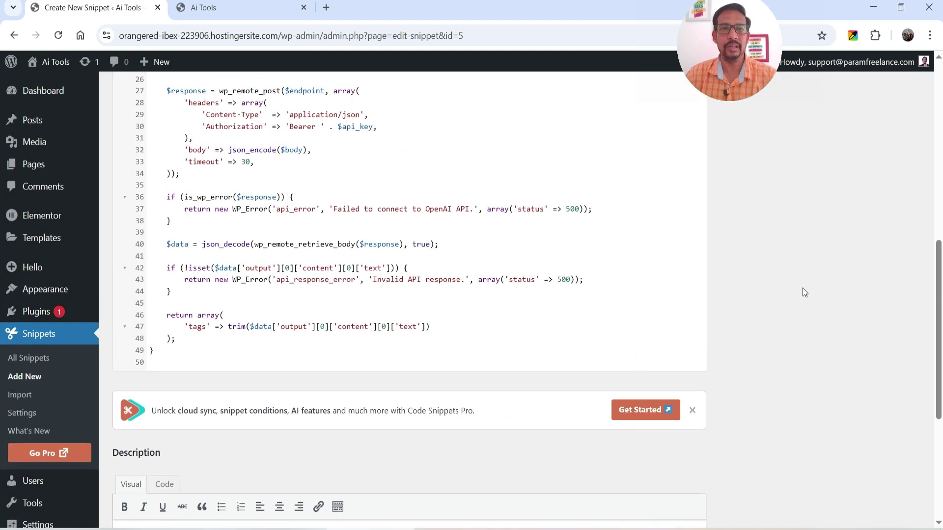
{"action": "left_click", "coordinate": [30, 358]}
{"action": "scroll", "coordinate": [742, 339], "scroll_direction": "down", "scroll_amount": 2}
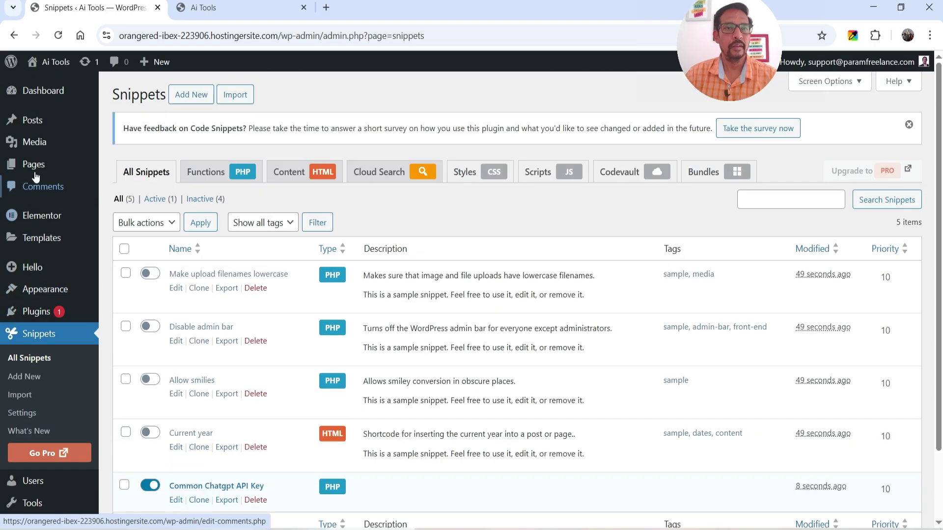
{"action": "scroll", "coordinate": [40, 167], "scroll_direction": "up", "scroll_amount": 2}
Create and publish a new WordPress page titled "Youtube Tag Generator" with the Elementor Full Width template.
{"action": "left_click", "coordinate": [39, 167]}
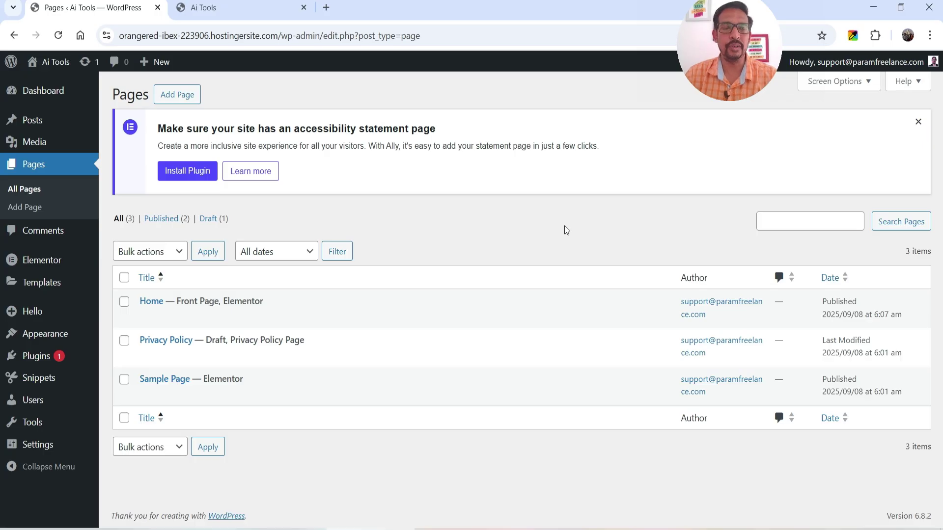
{"action": "left_click", "coordinate": [170, 95]}
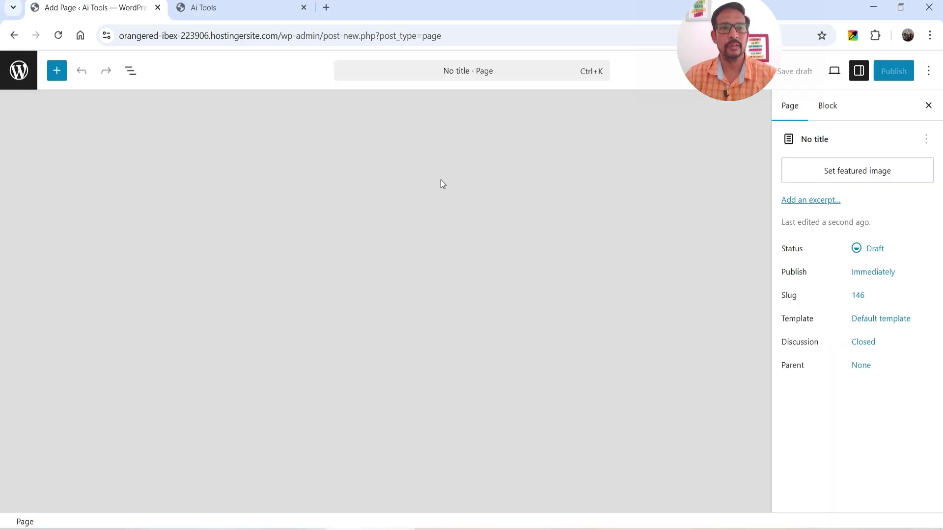
{"action": "type", "text": "Youtube Tag "}
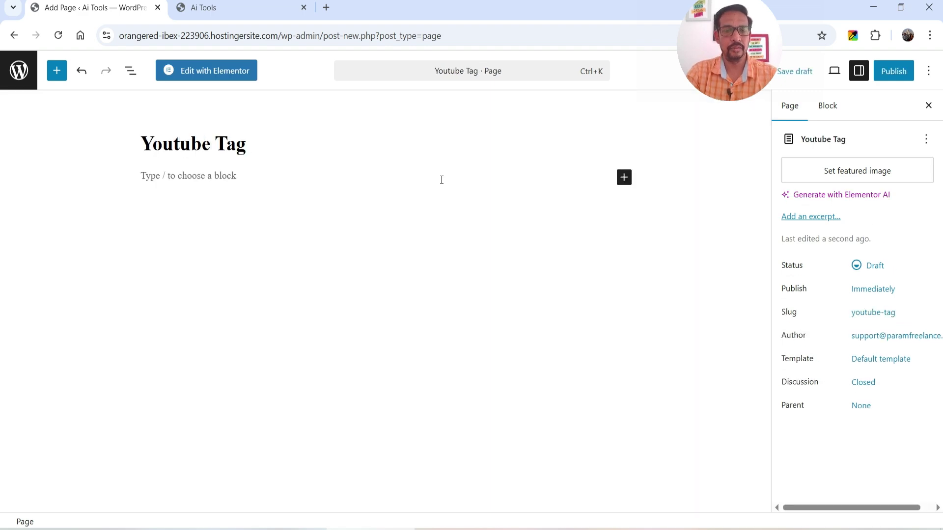
{"action": "type", "text": "Generator"}
{"action": "left_click", "coordinate": [856, 359]}
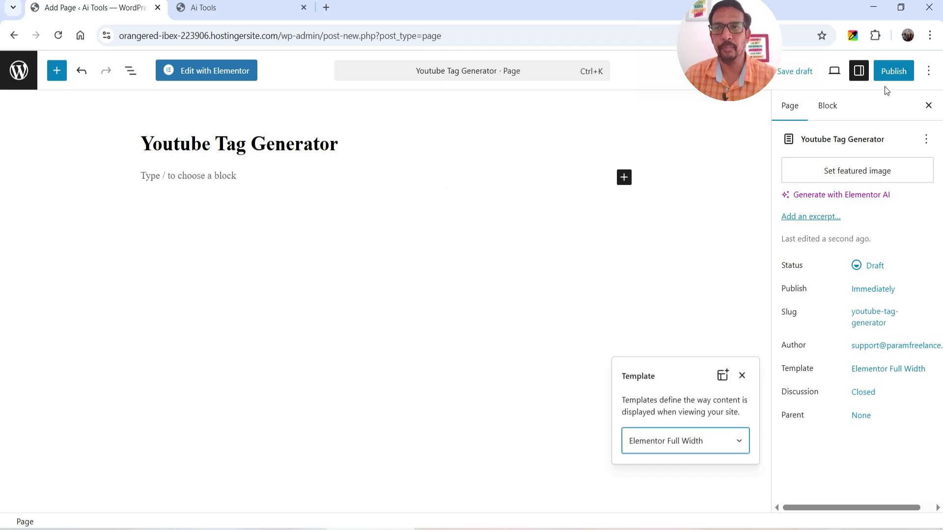
{"action": "left_click", "coordinate": [889, 72]}
{"action": "left_click", "coordinate": [888, 72]}
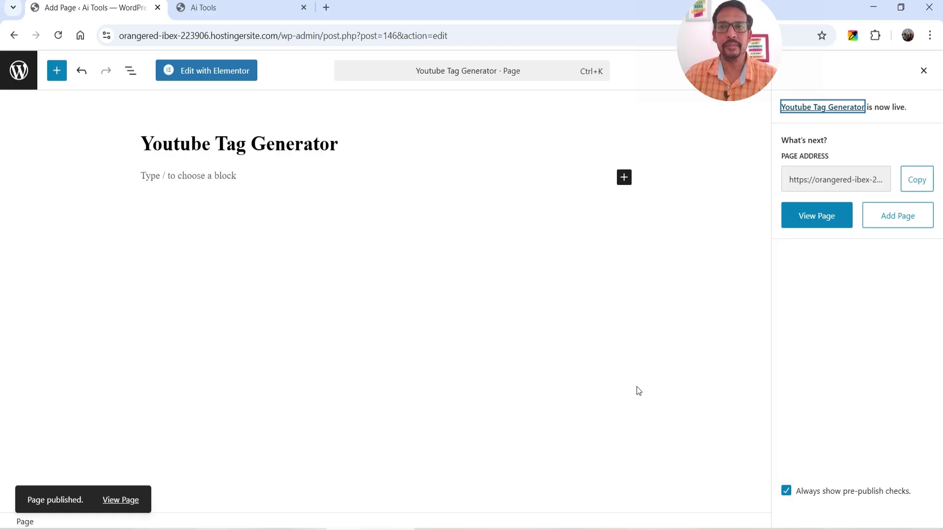
Open the page for editing in Elementor, add a flexbox container and place an HTML widget in it.
{"action": "left_click", "coordinate": [210, 70]}
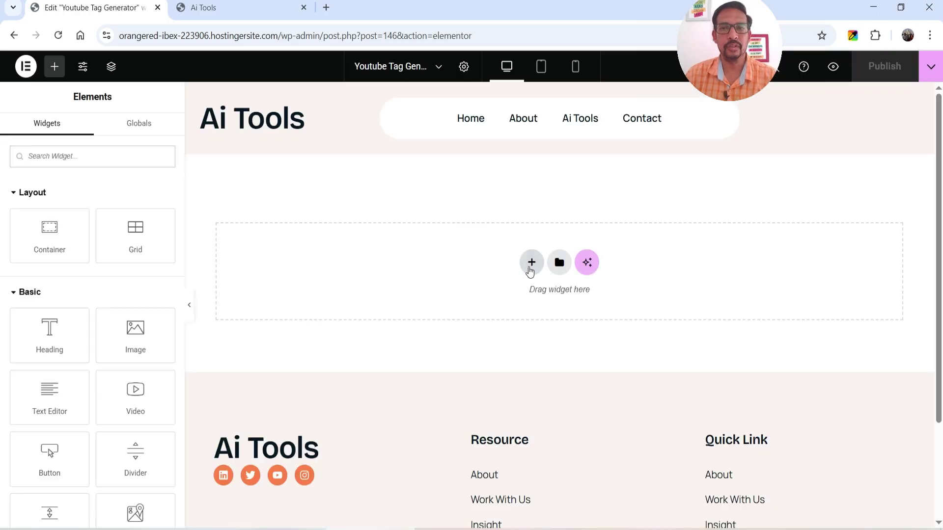
{"action": "left_click", "coordinate": [529, 265]}
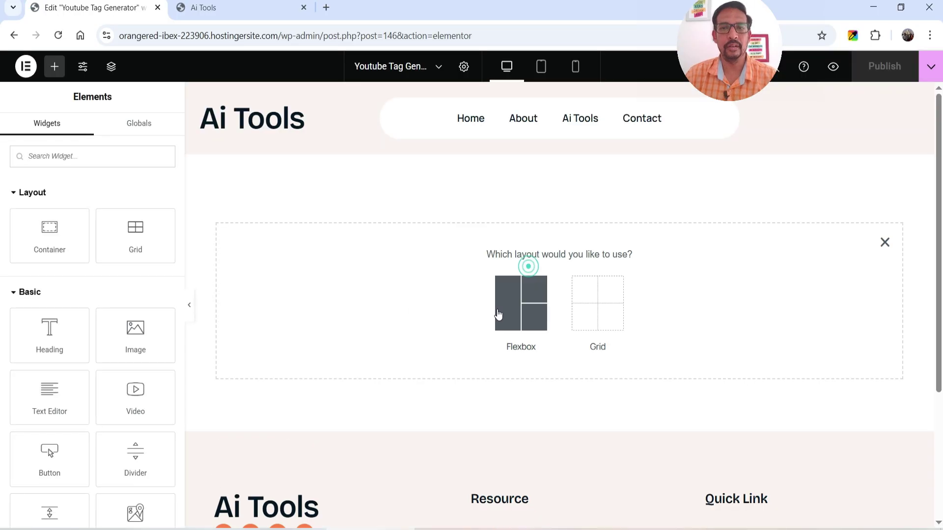
{"action": "left_click", "coordinate": [498, 314]}
{"action": "left_click", "coordinate": [390, 293]}
{"action": "left_click", "coordinate": [555, 227]}
{"action": "type", "text": "html"}
{"action": "left_click_drag", "start_coordinate": [51, 204], "coordinate": [443, 239]}
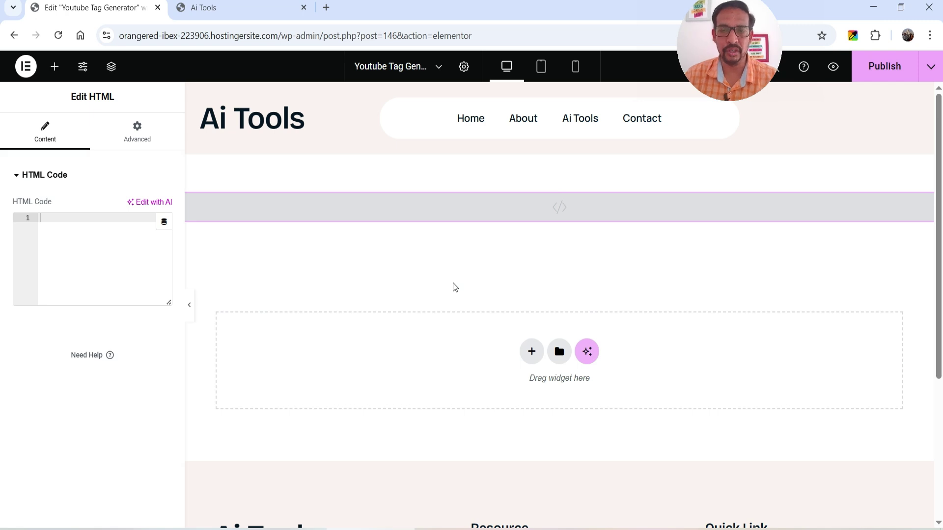
Copy the combined HTML, CSS and JS frontend code from ChatGPT's reply, paste it into the HTML widget and look over the page preview.
{"action": "key", "text": "alt+Tab"}
{"action": "scroll", "coordinate": [845, 228], "scroll_direction": "down", "scroll_amount": 6}
{"action": "scroll", "coordinate": [837, 228], "scroll_direction": "up", "scroll_amount": 12}
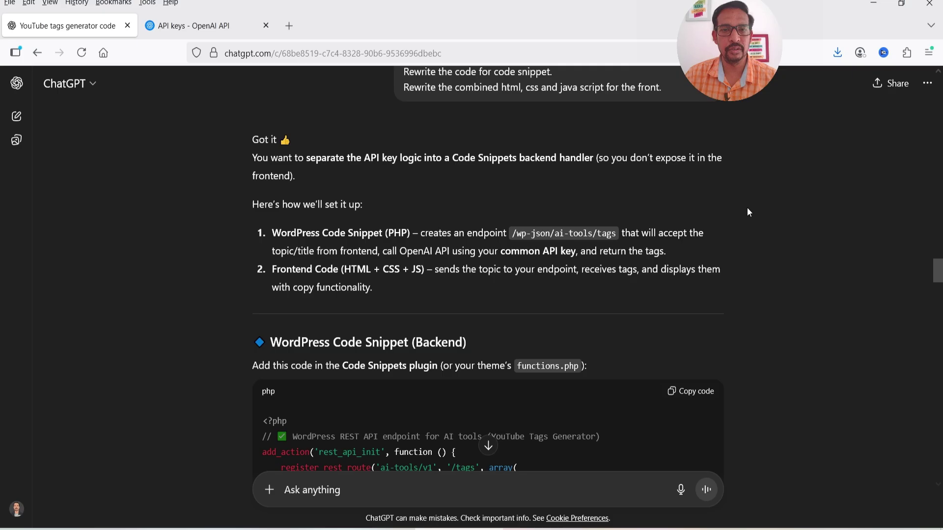
{"action": "scroll", "coordinate": [750, 223], "scroll_direction": "down", "scroll_amount": 20}
{"action": "scroll", "coordinate": [314, 148], "scroll_direction": "up", "scroll_amount": 3}
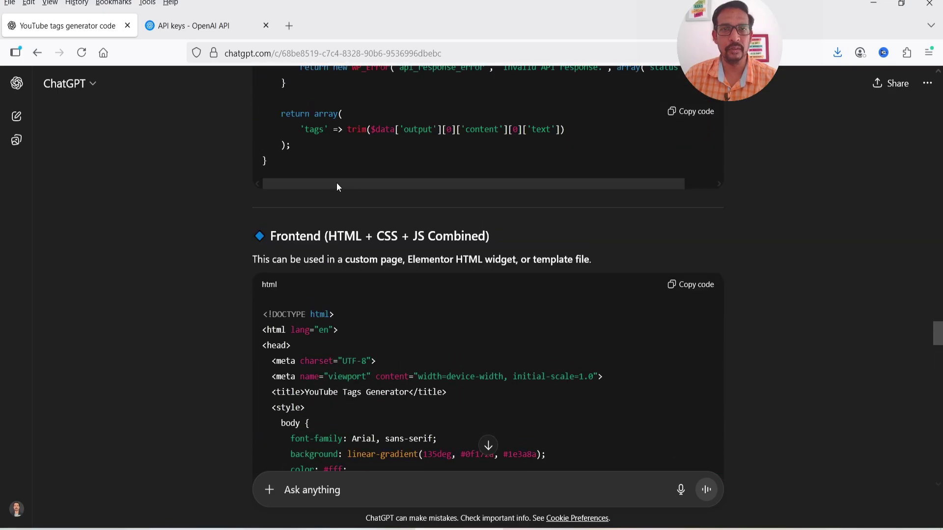
{"action": "left_click", "coordinate": [695, 296]}
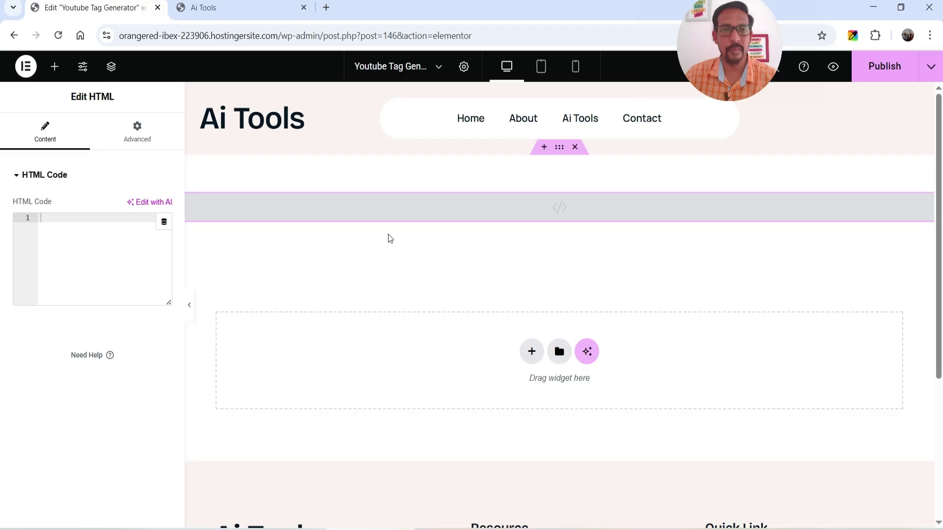
{"action": "left_click", "coordinate": [78, 235]}
{"action": "key", "text": "ctrl+v"}
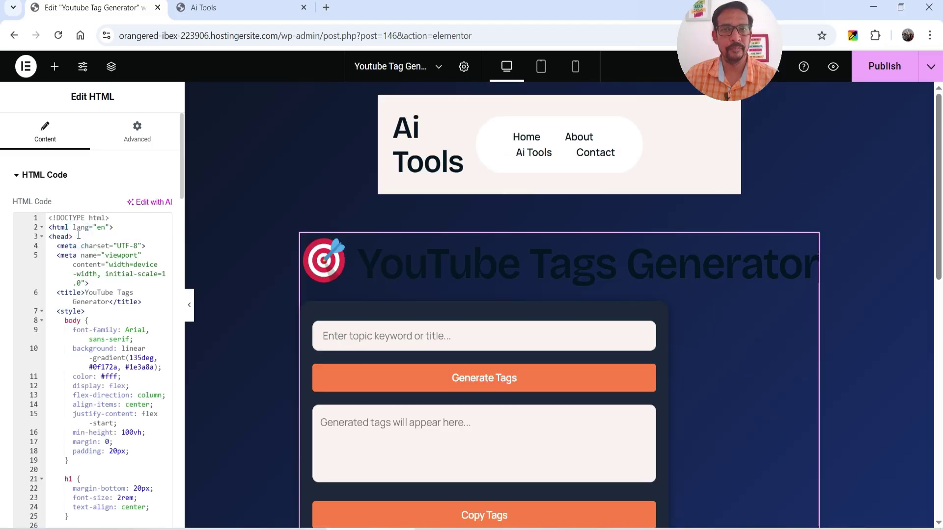
{"action": "scroll", "coordinate": [803, 278], "scroll_direction": "down", "scroll_amount": 10}
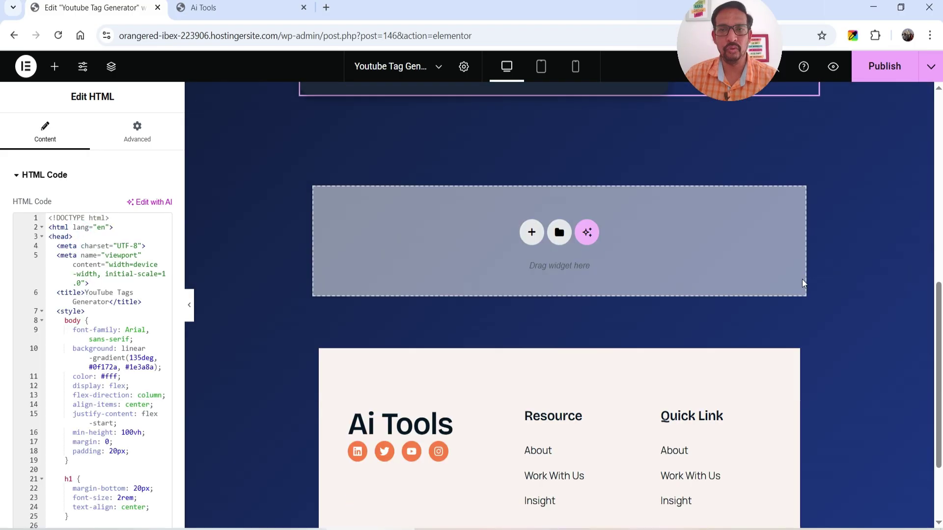
{"action": "scroll", "coordinate": [802, 279], "scroll_direction": "up", "scroll_amount": 10}
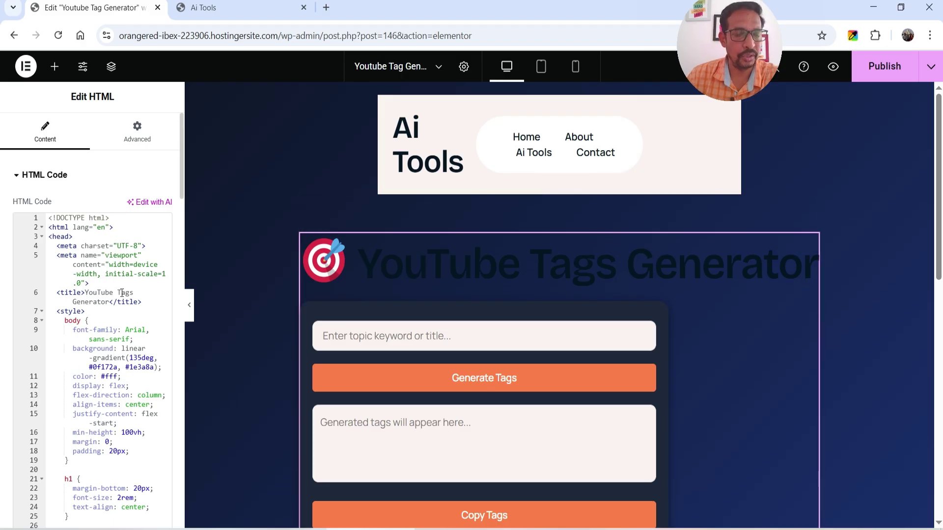
Delete the min-height, display, flex-direction, align-items, justify-content and background declarations from the body style in the HTML code.
{"action": "scroll", "coordinate": [121, 294], "scroll_direction": "down", "scroll_amount": 1}
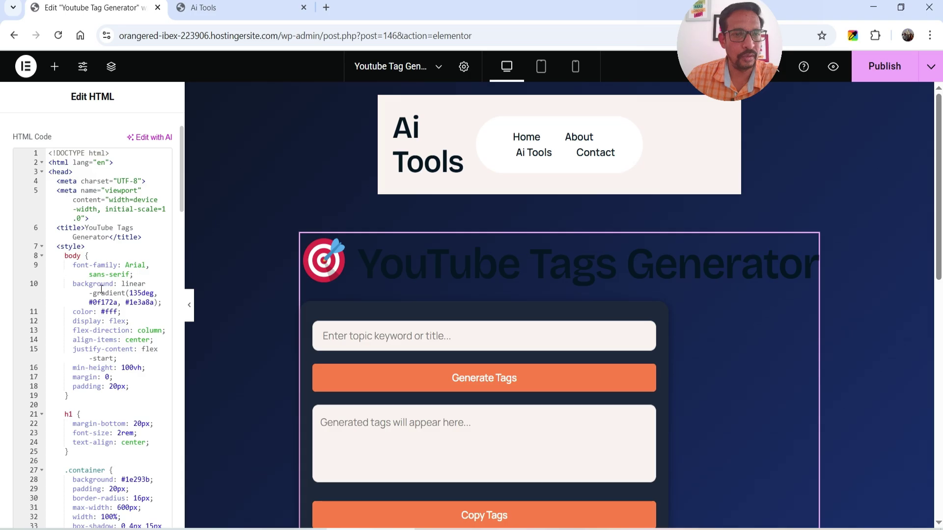
{"action": "left_click_drag", "start_coordinate": [72, 370], "coordinate": [146, 367]}
{"action": "key", "text": "BackSpace"}
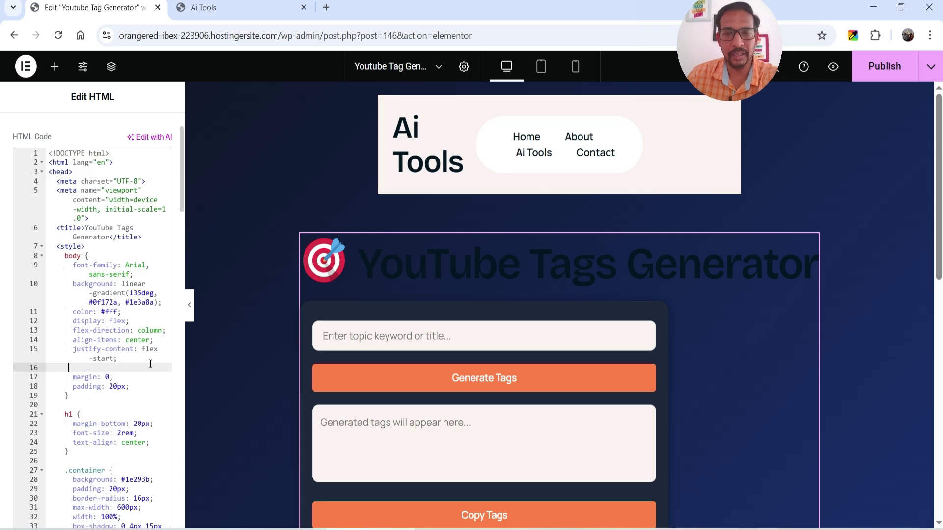
{"action": "left_click", "coordinate": [133, 359]}
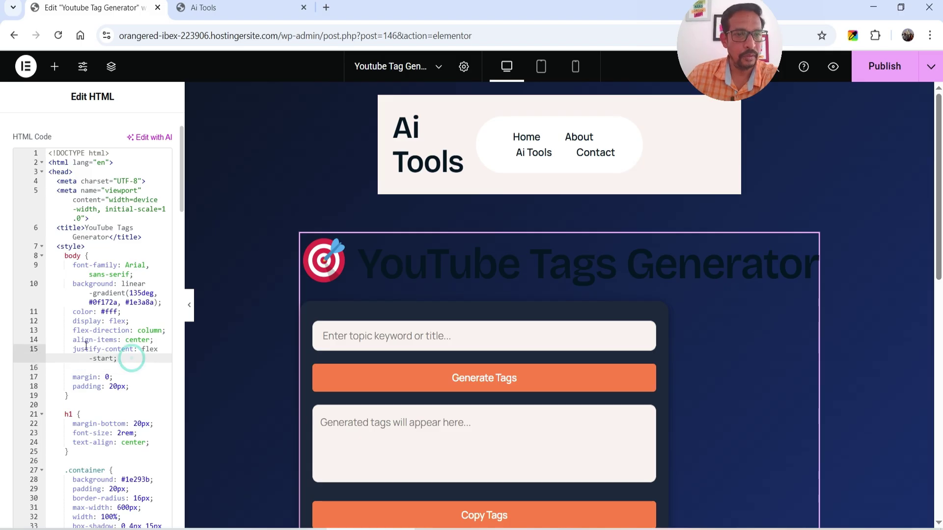
{"action": "left_click", "coordinate": [69, 321]}
{"action": "key", "text": "shift+End"}
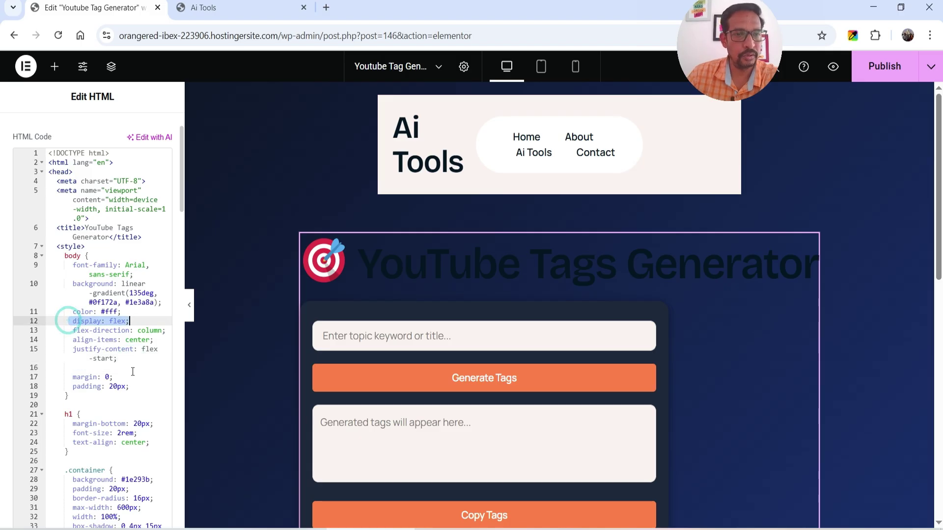
{"action": "key", "text": "BackSpace"}
{"action": "left_click_drag", "start_coordinate": [95, 323], "coordinate": [168, 355]}
{"action": "key", "text": "BackSpace"}
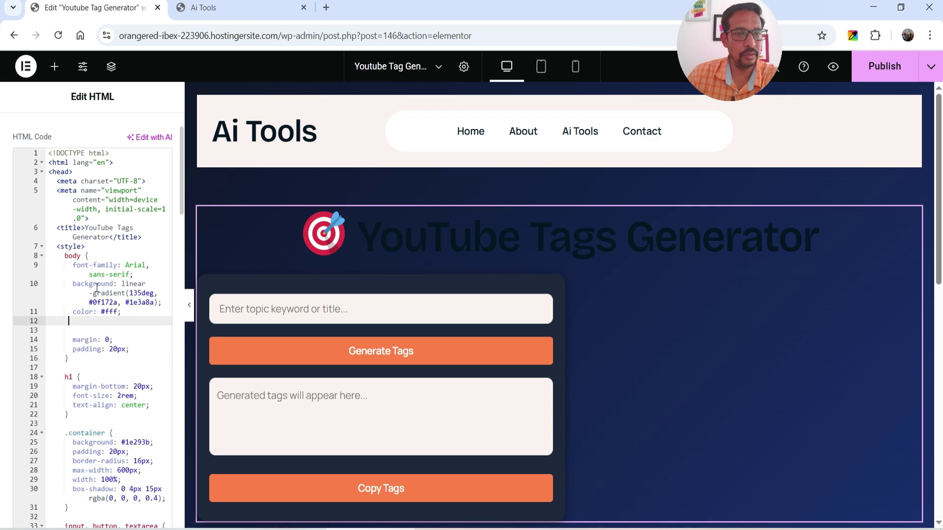
{"action": "left_click_drag", "start_coordinate": [74, 283], "coordinate": [165, 301]}
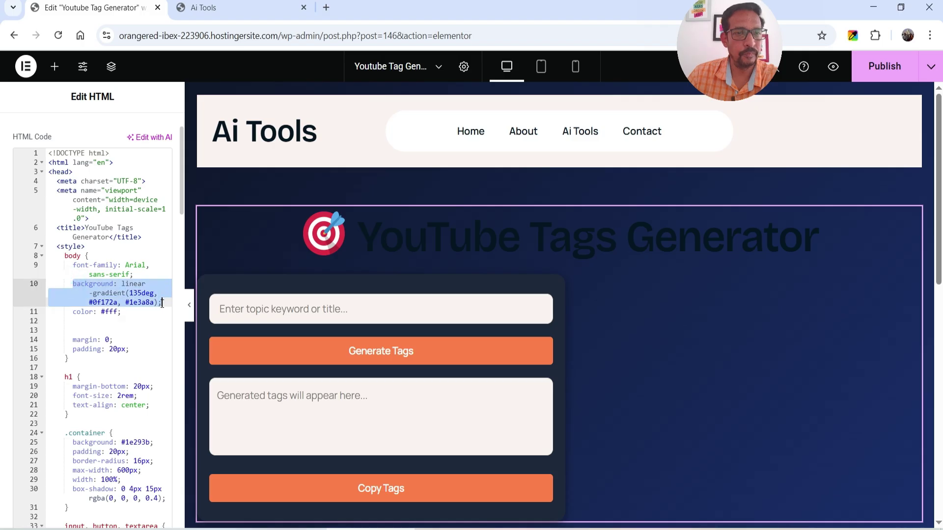
{"action": "key", "text": "BackSpace"}
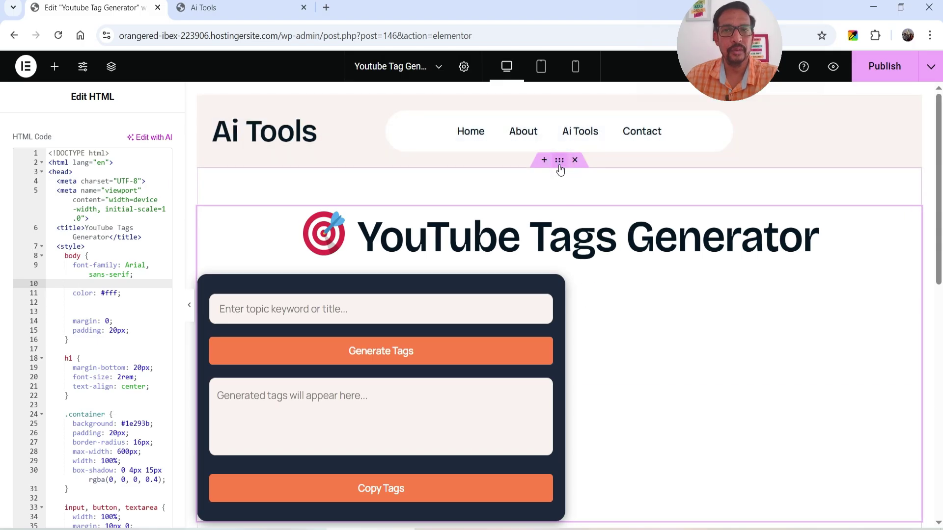
Set the container's justify content and align items to center, then publish the page.
{"action": "left_click", "coordinate": [560, 169]}
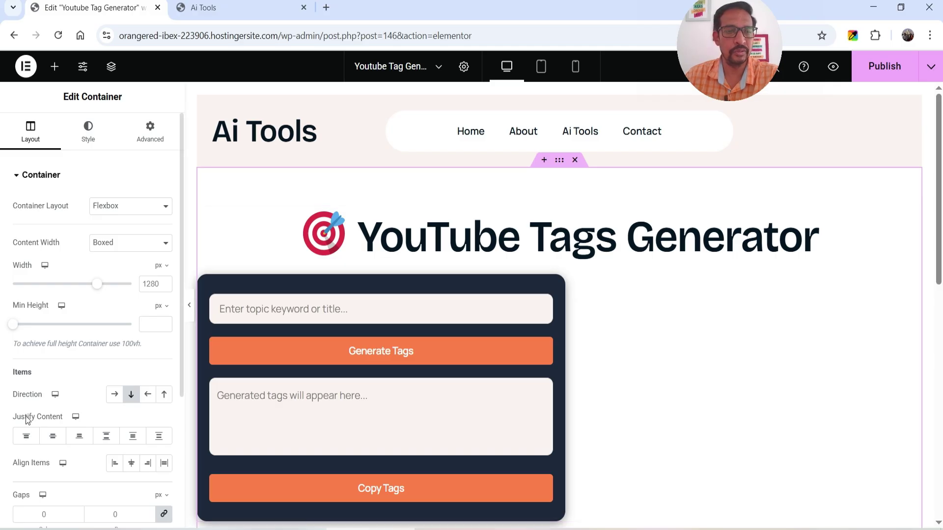
{"action": "left_click", "coordinate": [53, 436]}
{"action": "left_click", "coordinate": [131, 463]}
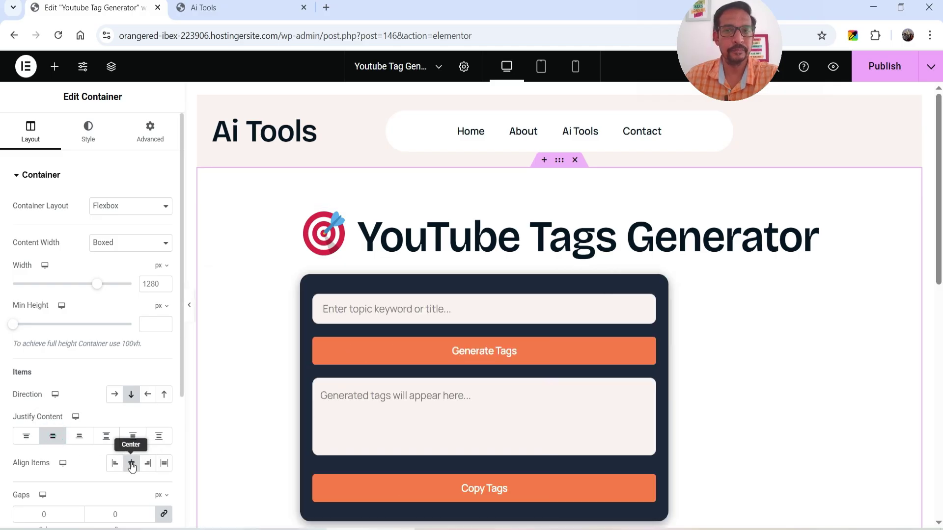
{"action": "scroll", "coordinate": [732, 285], "scroll_direction": "down", "scroll_amount": 2}
{"action": "scroll", "coordinate": [735, 297], "scroll_direction": "down", "scroll_amount": 3}
{"action": "scroll", "coordinate": [722, 299], "scroll_direction": "up", "scroll_amount": 4}
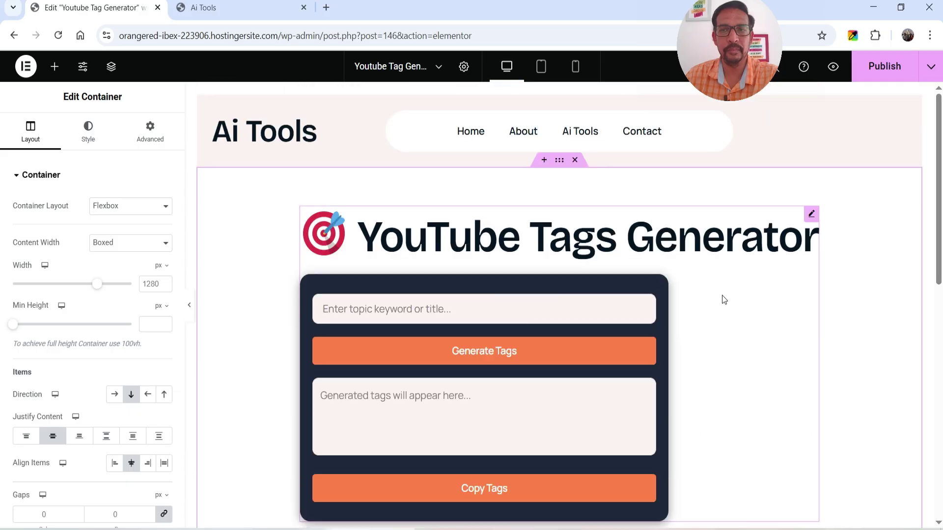
{"action": "left_click", "coordinate": [885, 67]}
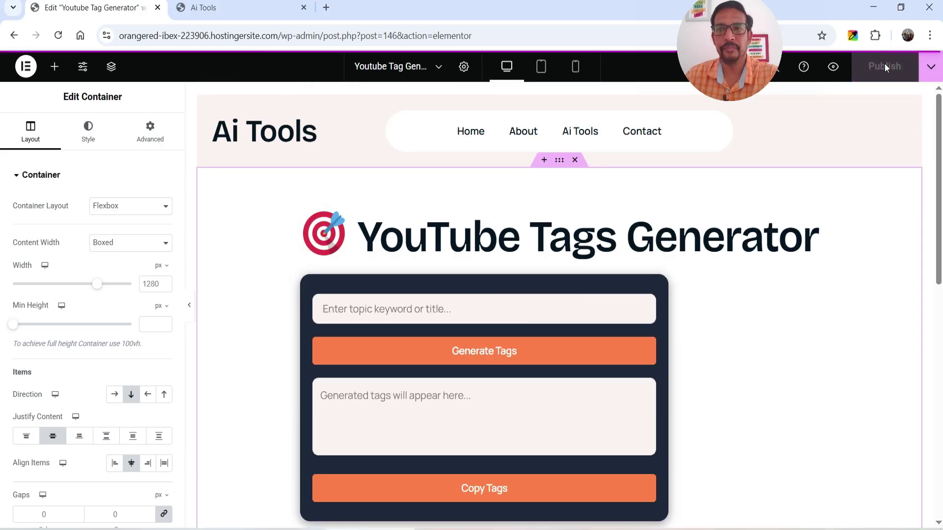
View the published page and generate tags for the topic "digital marketing agency".
{"action": "left_click", "coordinate": [931, 67]}
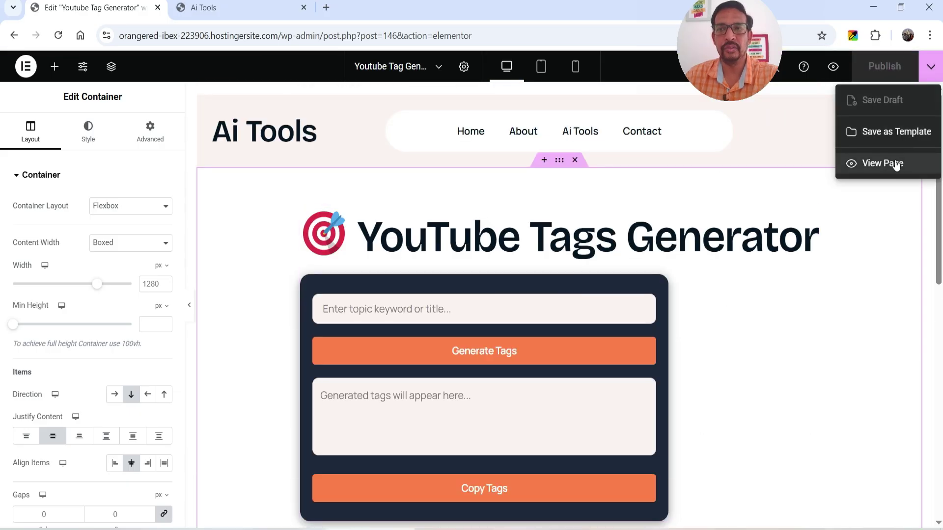
{"action": "left_click", "coordinate": [894, 163]}
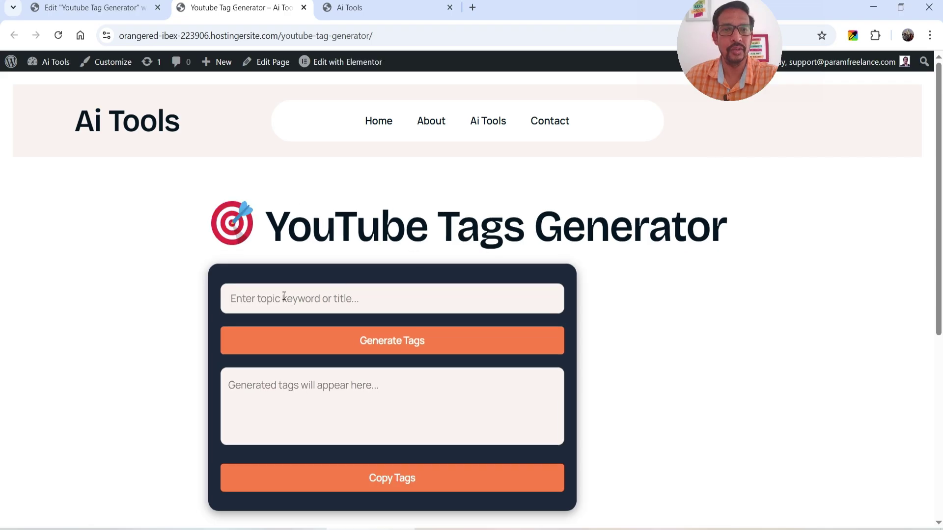
{"action": "left_click", "coordinate": [344, 395]}
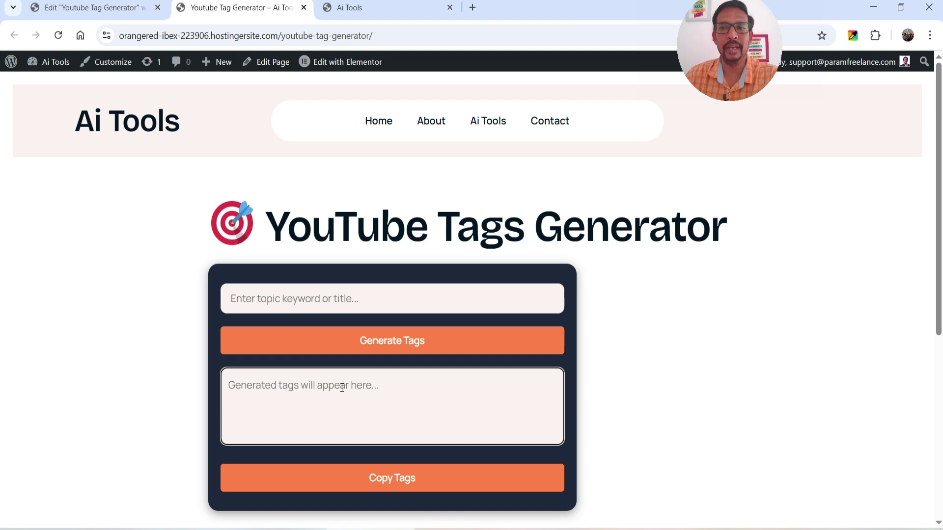
{"action": "left_click", "coordinate": [322, 289]}
{"action": "type", "text": "dig"}
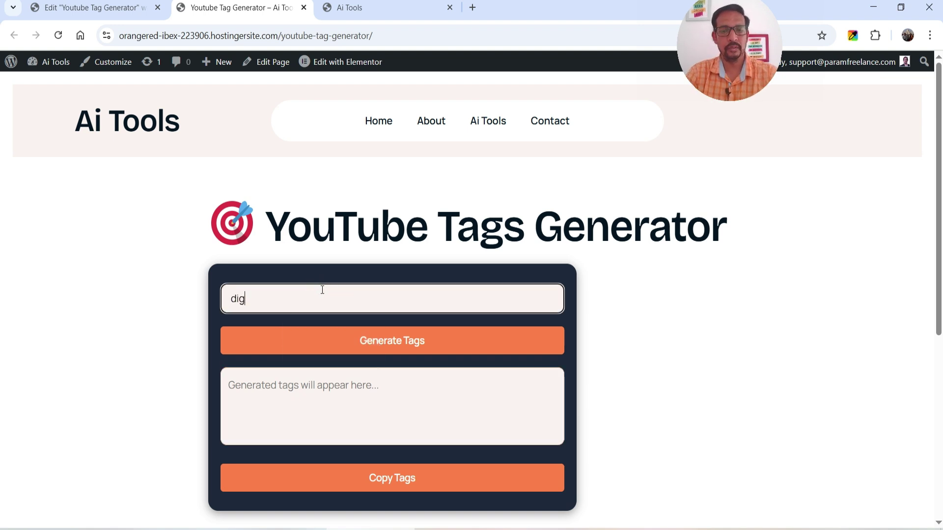
{"action": "type", "text": "ital markwting agency"}
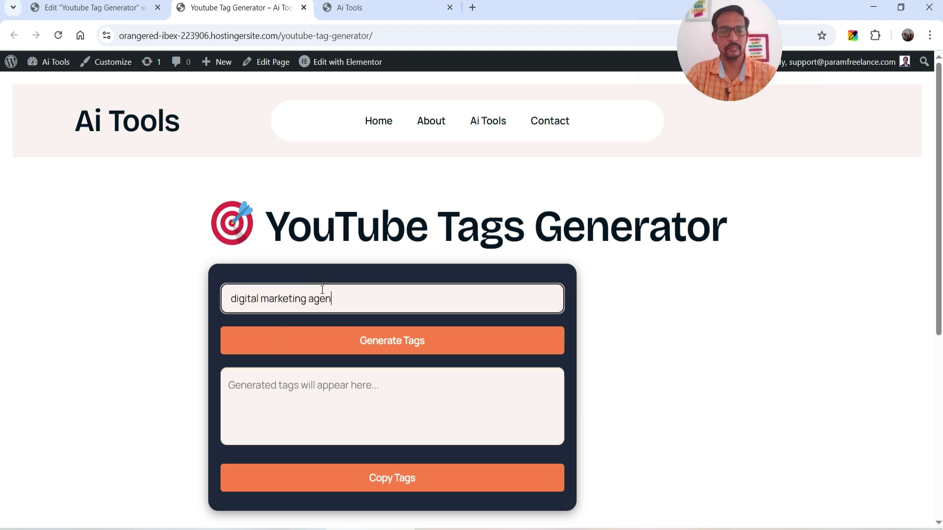
{"action": "left_click", "coordinate": [388, 347]}
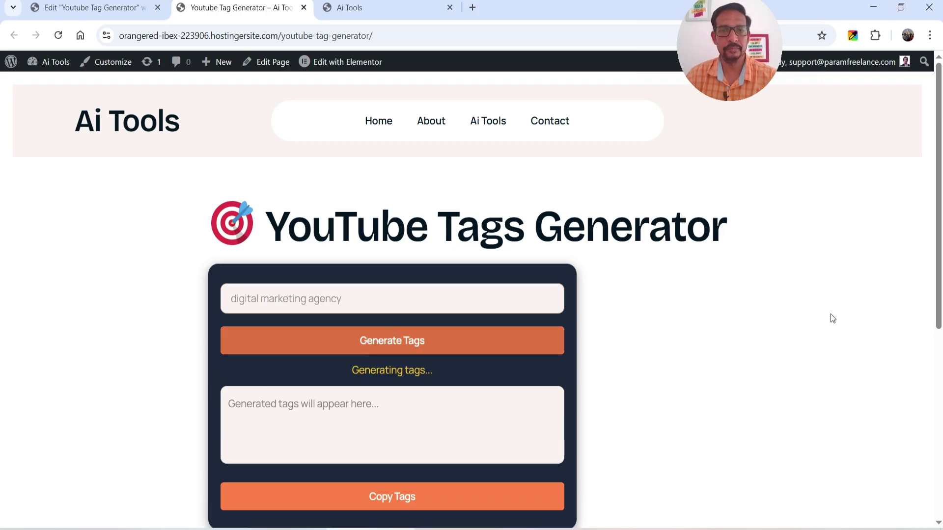
Read through the generated tags and copy them to the clipboard.
{"action": "scroll", "coordinate": [824, 296], "scroll_direction": "down", "scroll_amount": 3}
{"action": "scroll", "coordinate": [447, 297], "scroll_direction": "up", "scroll_amount": 1}
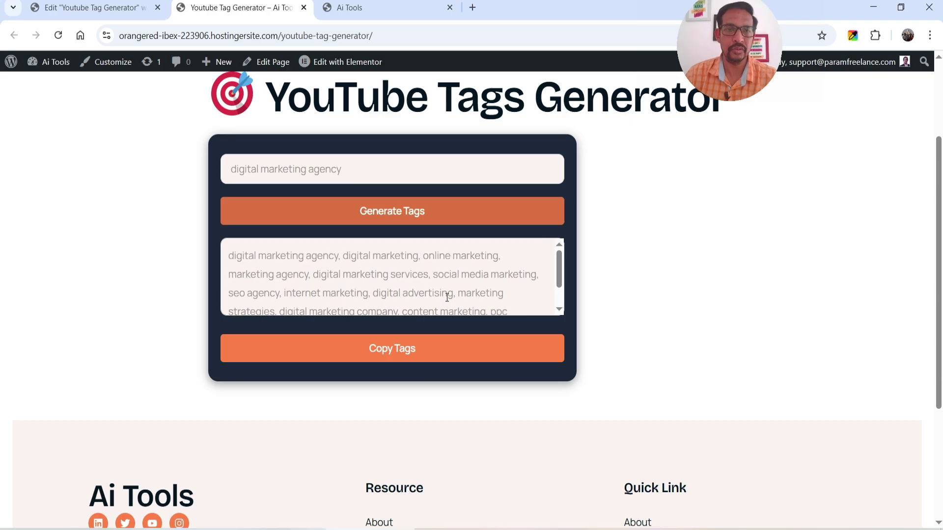
{"action": "scroll", "coordinate": [446, 287], "scroll_direction": "down", "scroll_amount": 1}
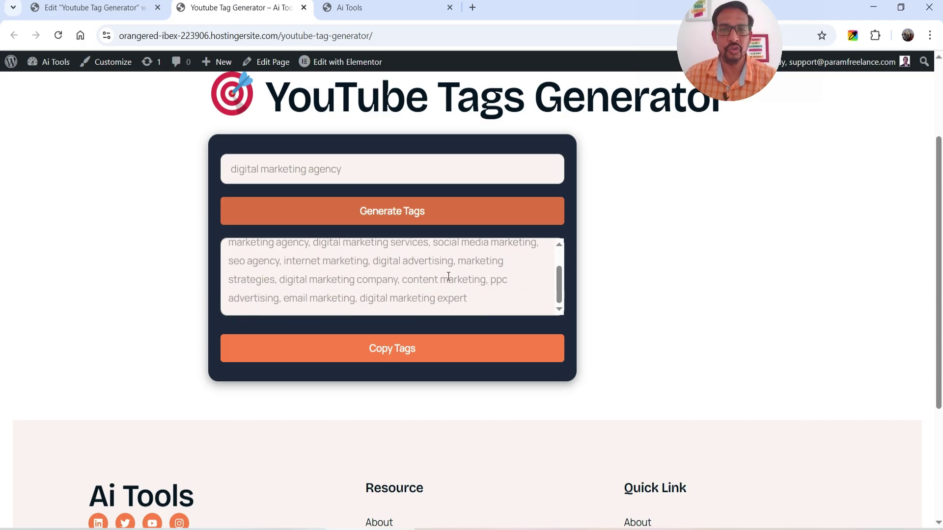
{"action": "left_click", "coordinate": [399, 349]}
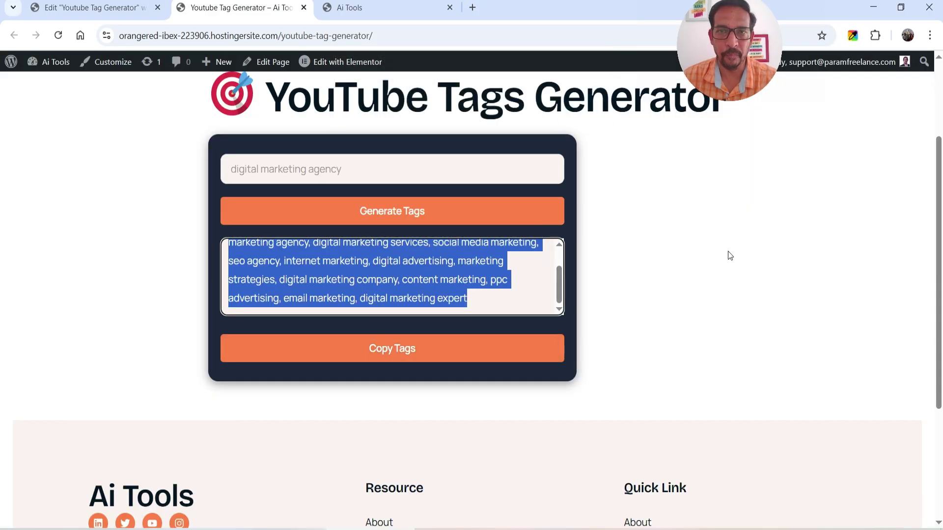
{"action": "scroll", "coordinate": [729, 252], "scroll_direction": "up", "scroll_amount": 3}
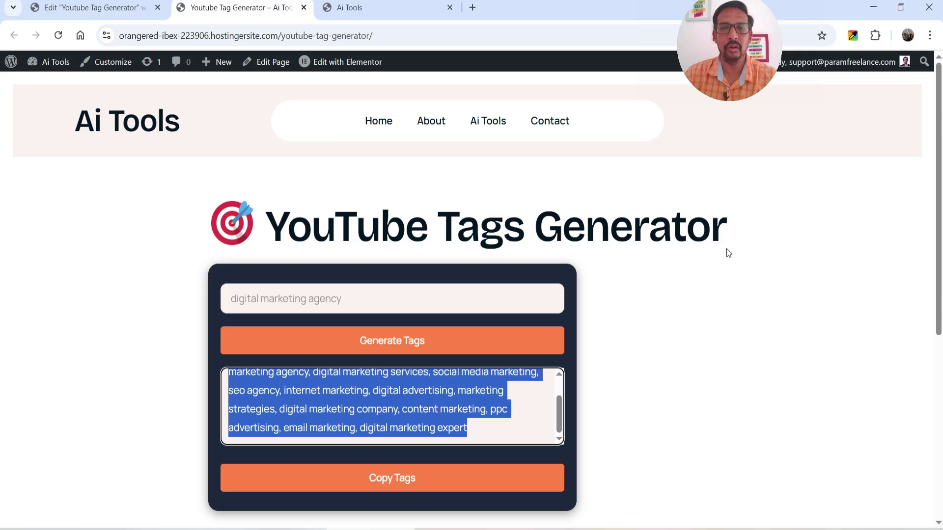
{"action": "left_click", "coordinate": [775, 260]}
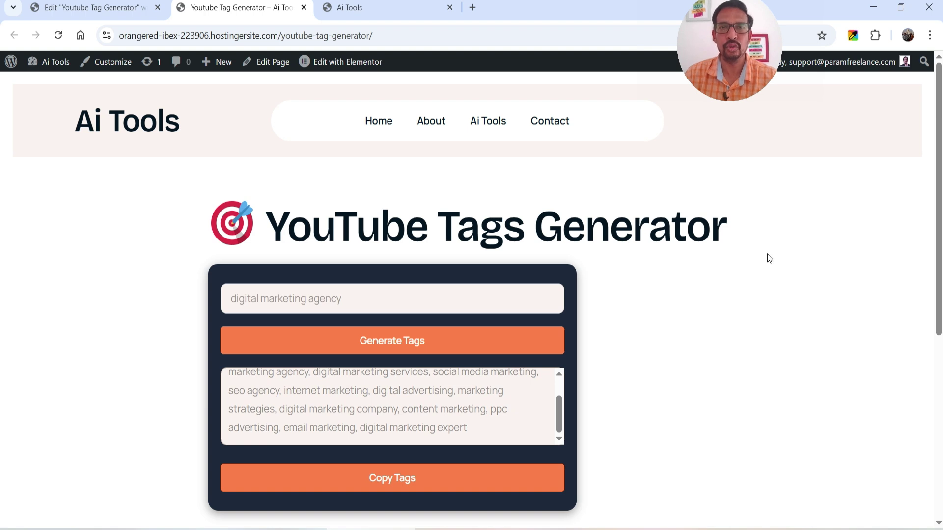
View the live page's source code, then switch to Notepad++ and examine the script in YT-tags.html, including its API key line.
{"action": "right_click", "coordinate": [742, 182]}
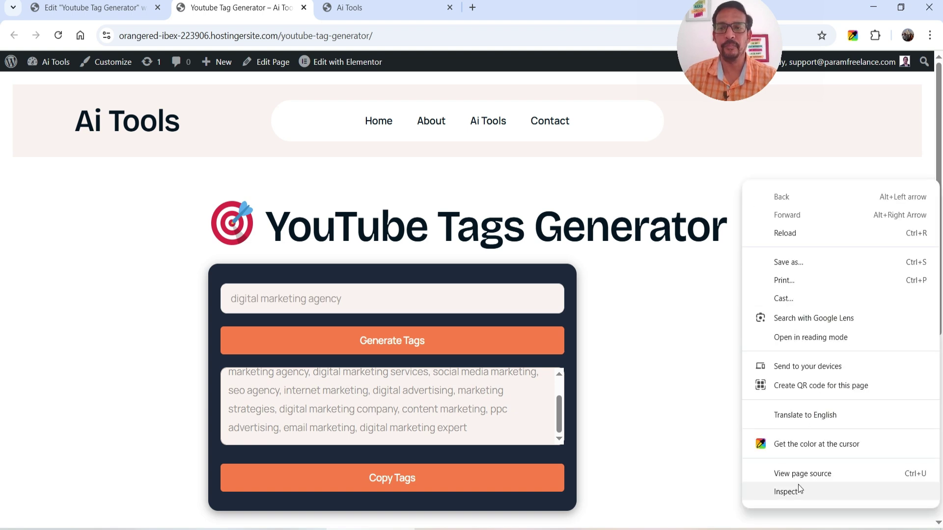
{"action": "left_click", "coordinate": [805, 473]}
{"action": "scroll", "coordinate": [457, 264], "scroll_direction": "down", "scroll_amount": 20}
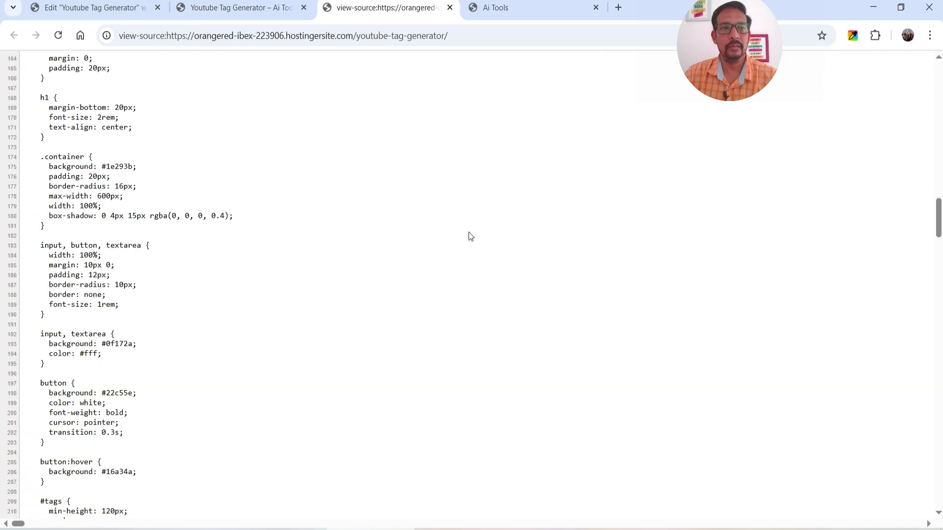
{"action": "scroll", "coordinate": [469, 232], "scroll_direction": "up", "scroll_amount": 10}
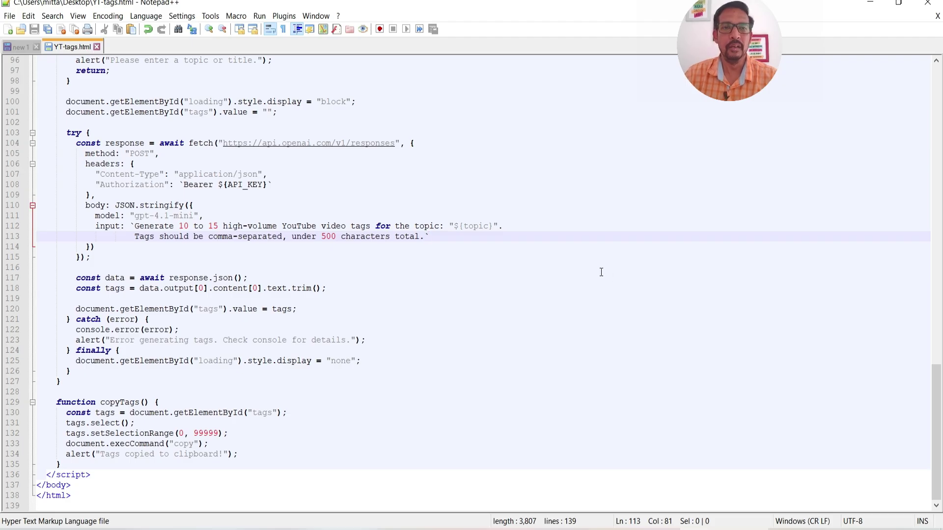
{"action": "scroll", "coordinate": [602, 268], "scroll_direction": "up", "scroll_amount": 6}
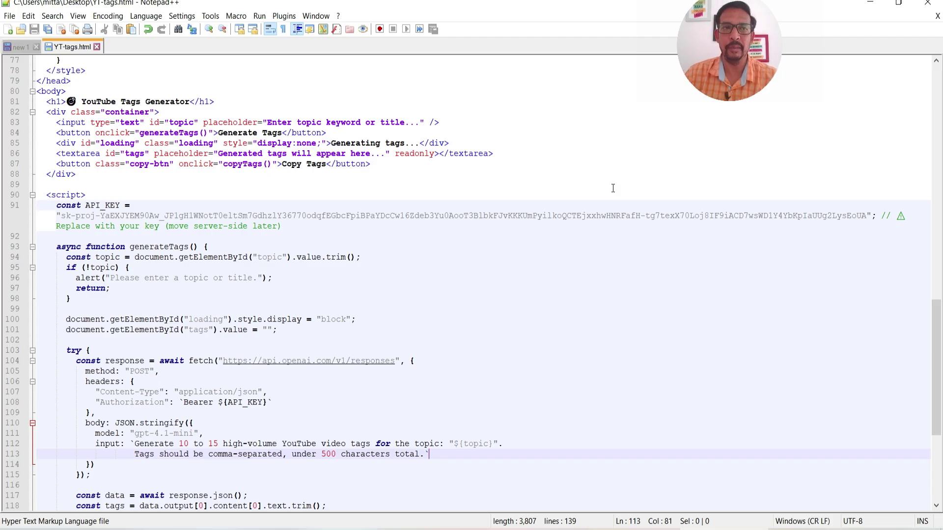
Switch to the Free Quick Tools site and examine the Image To WEBP Converter page's layout, article content and sidebar tool links.
{"action": "key", "text": "alt+Tab"}
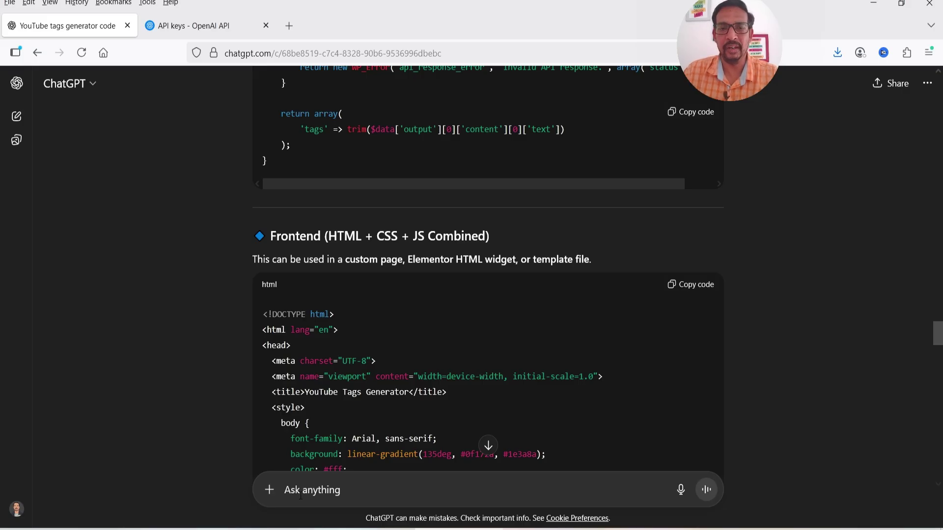
{"action": "key", "text": "alt+Tab"}
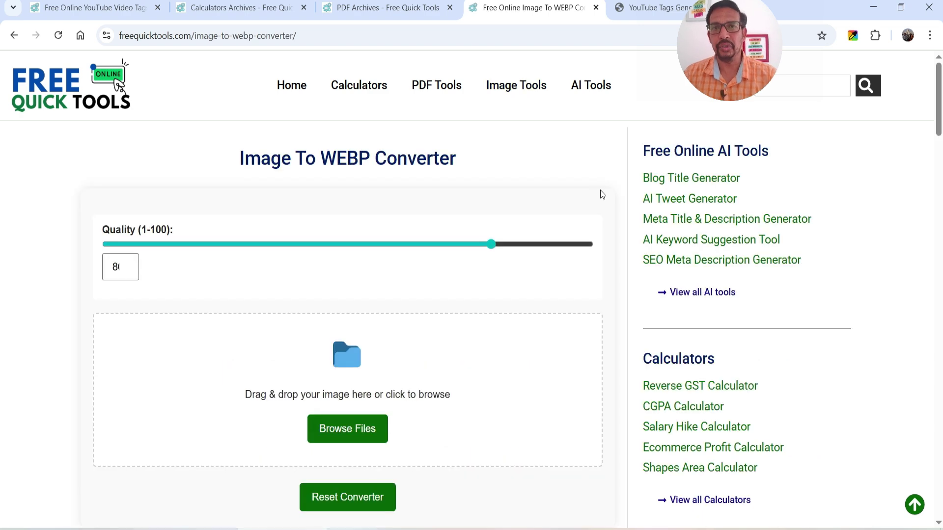
{"action": "scroll", "coordinate": [684, 206], "scroll_direction": "down", "scroll_amount": 8}
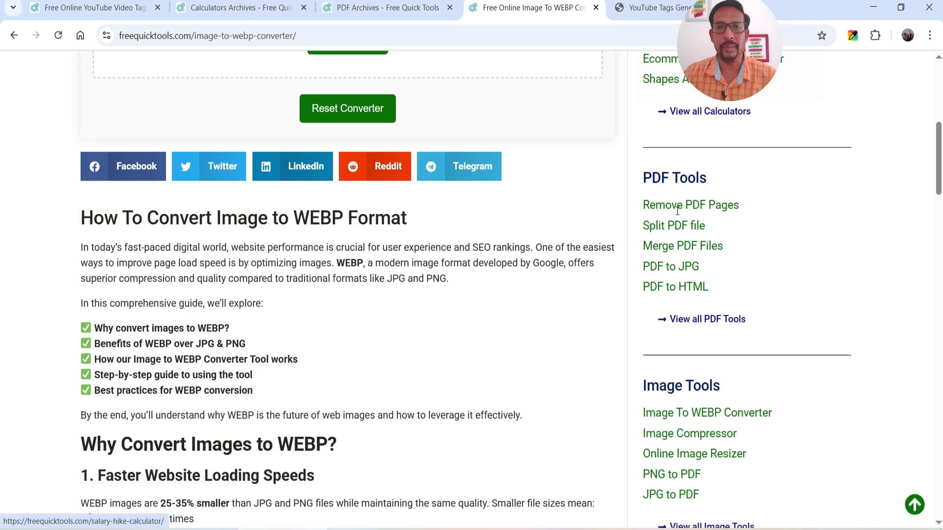
{"action": "scroll", "coordinate": [338, 231], "scroll_direction": "up", "scroll_amount": 8}
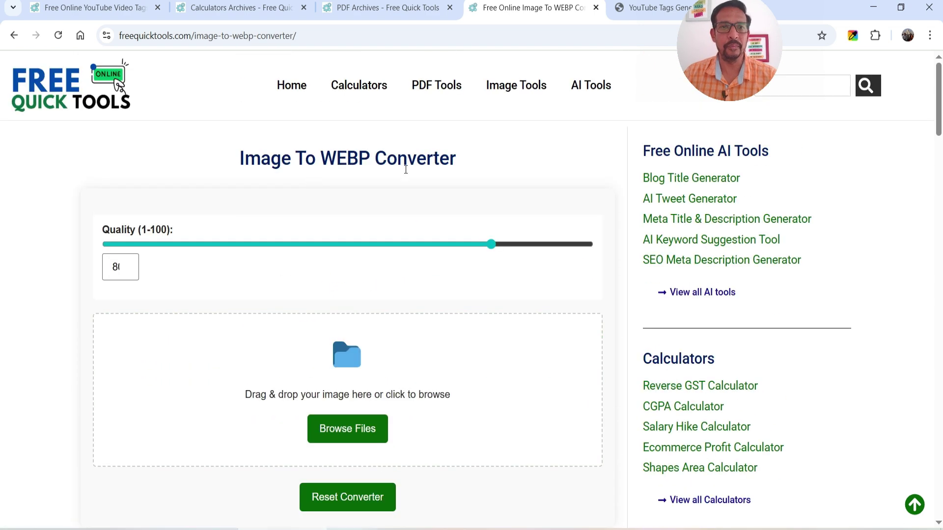
{"action": "scroll", "coordinate": [399, 174], "scroll_direction": "down", "scroll_amount": 10}
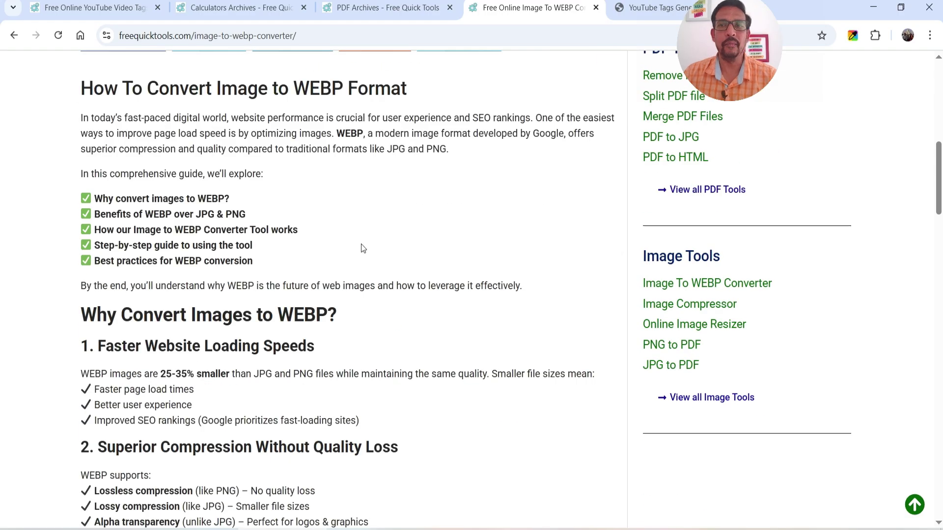
{"action": "scroll", "coordinate": [275, 197], "scroll_direction": "down", "scroll_amount": 12}
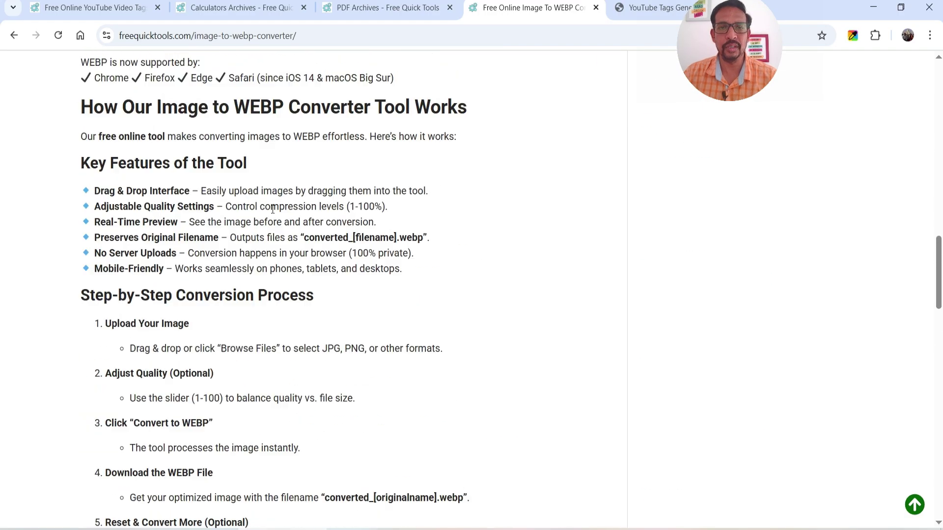
{"action": "scroll", "coordinate": [272, 210], "scroll_direction": "up", "scroll_amount": 15}
{"action": "scroll", "coordinate": [272, 211], "scroll_direction": "down", "scroll_amount": 3}
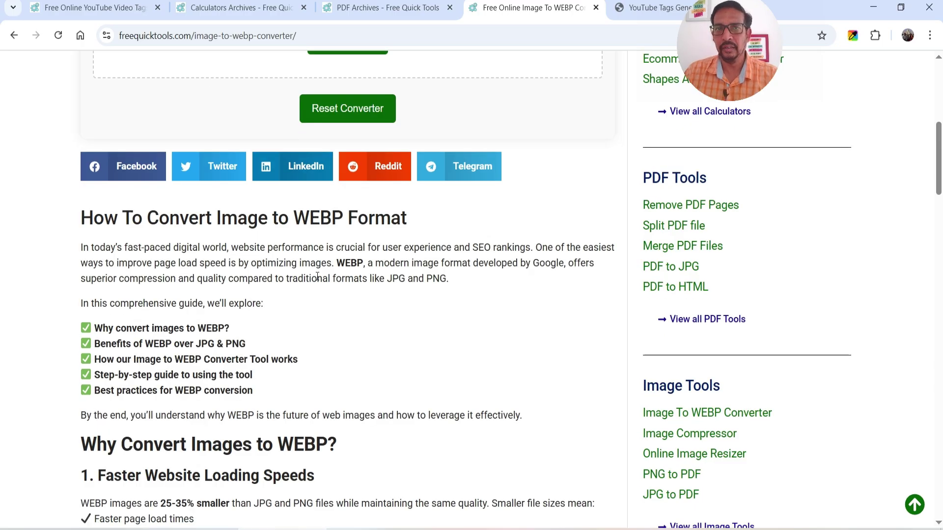
{"action": "scroll", "coordinate": [317, 277], "scroll_direction": "up", "scroll_amount": 4}
{"action": "scroll", "coordinate": [309, 204], "scroll_direction": "down", "scroll_amount": 6}
{"action": "scroll", "coordinate": [438, 320], "scroll_direction": "down", "scroll_amount": 1}
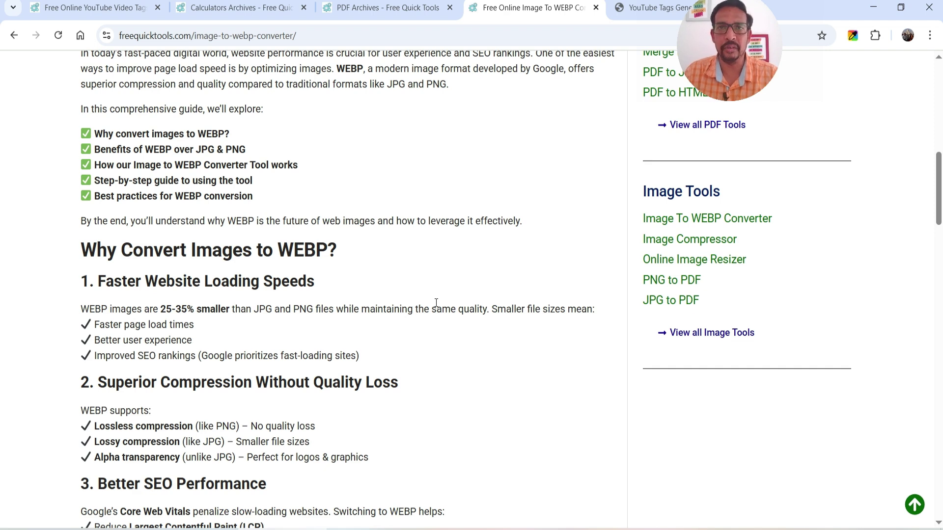
{"action": "scroll", "coordinate": [436, 303], "scroll_direction": "up", "scroll_amount": 10}
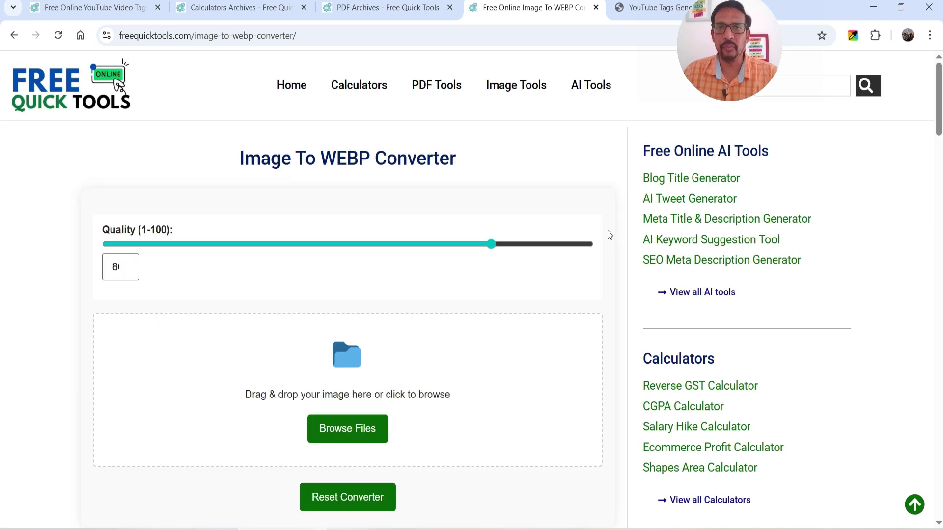